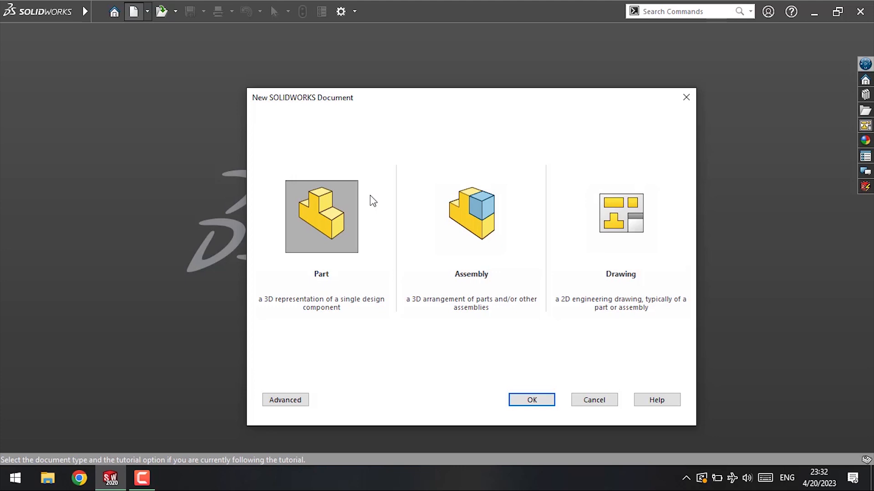
- Create a new part document and start a sketch on the Front Plane
click(531, 401)
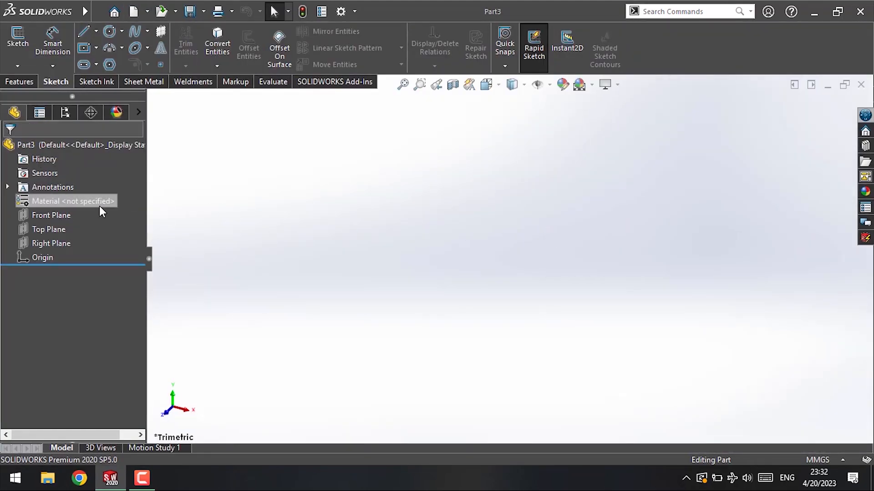
right_click(45, 214)
click(56, 195)
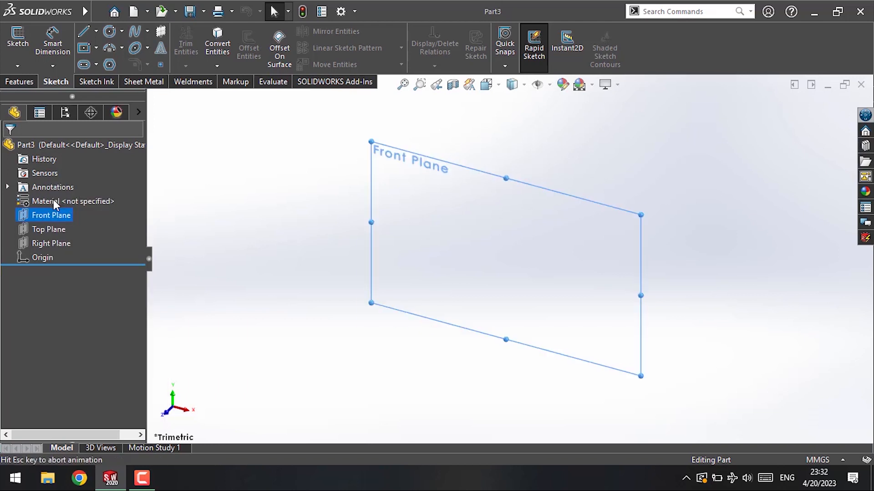
- Sketch a center rectangle on the origin with a height of 600 mm
click(81, 48)
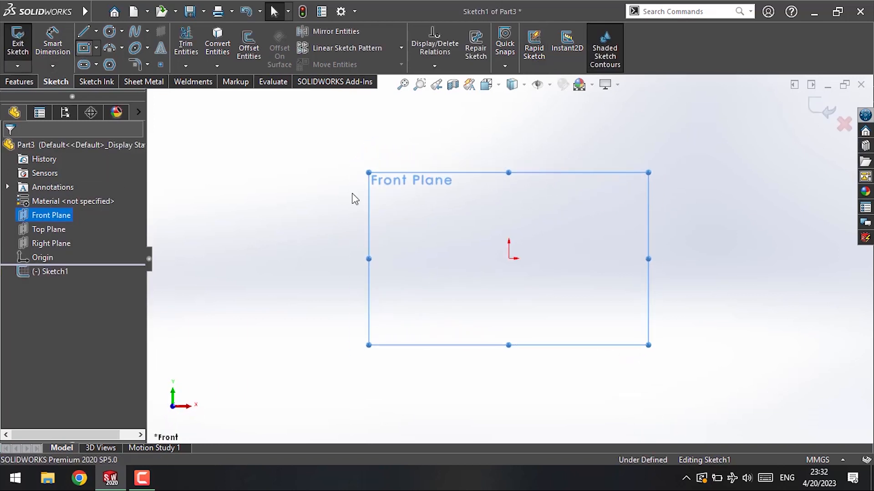
click(509, 258)
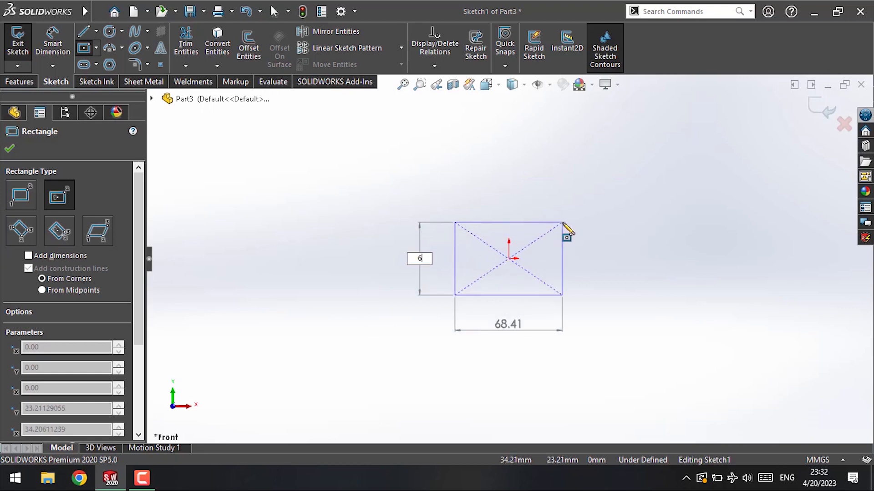
key(Tab)
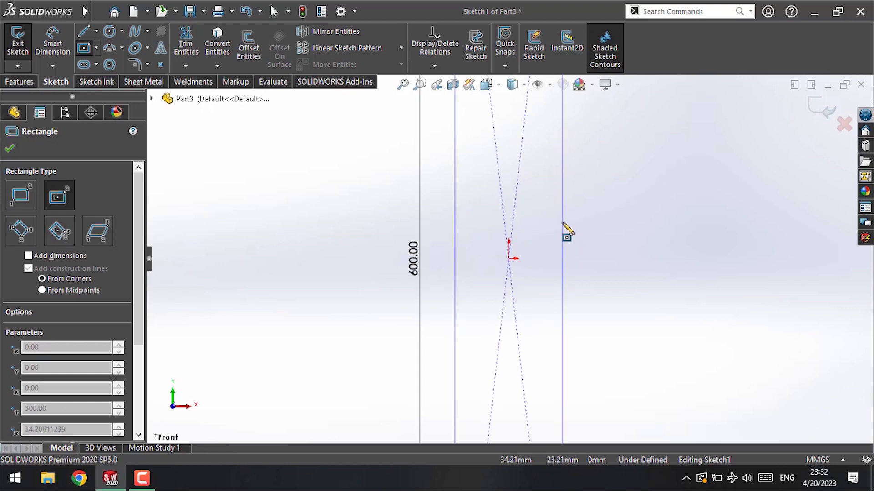
key(Return)
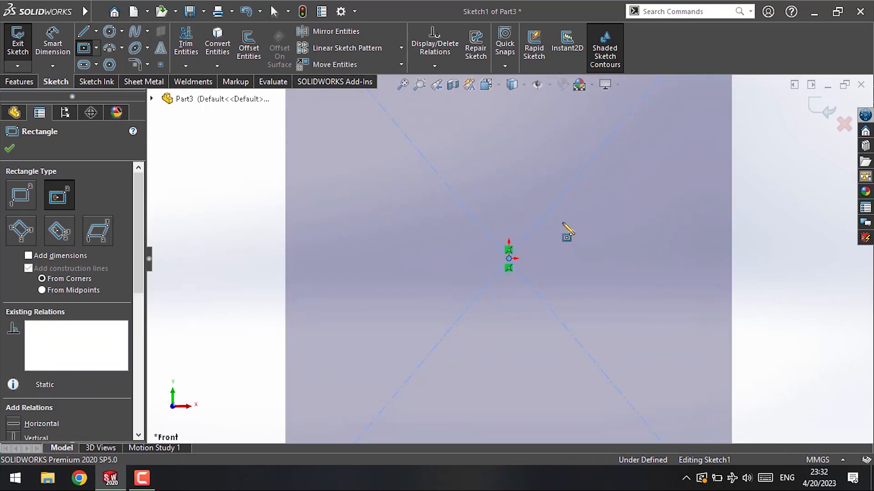
click(11, 150)
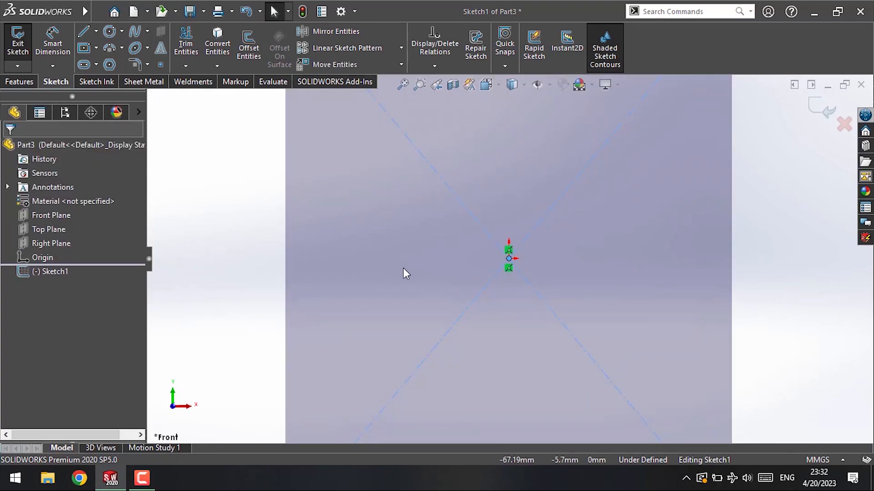
key(f)
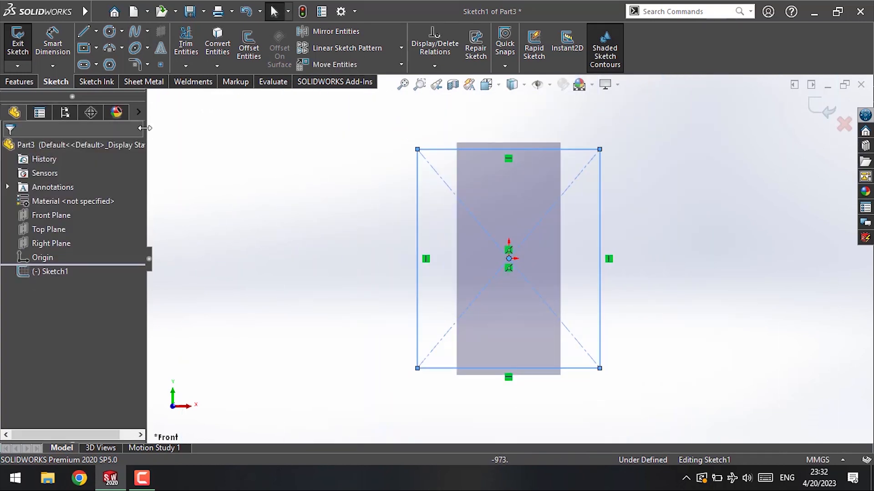
- Create a 1.5 mm thick sheet metal base flange from the rectangle sketch
click(144, 81)
click(20, 52)
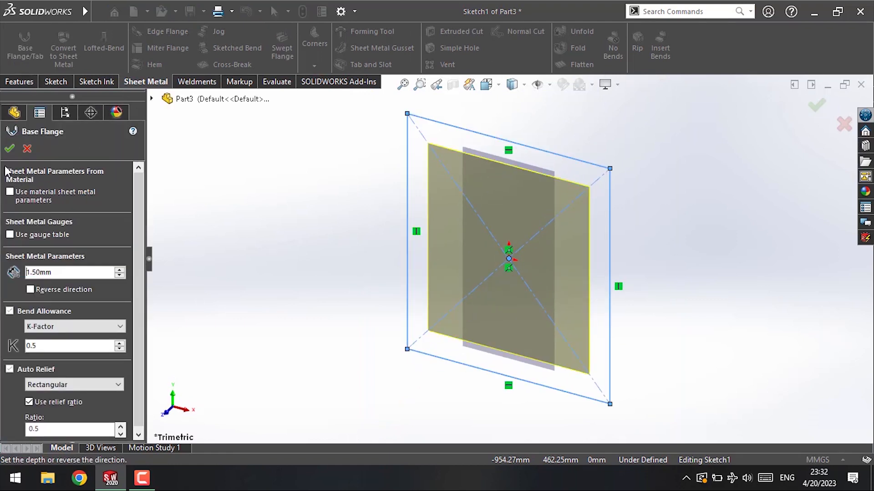
click(7, 153)
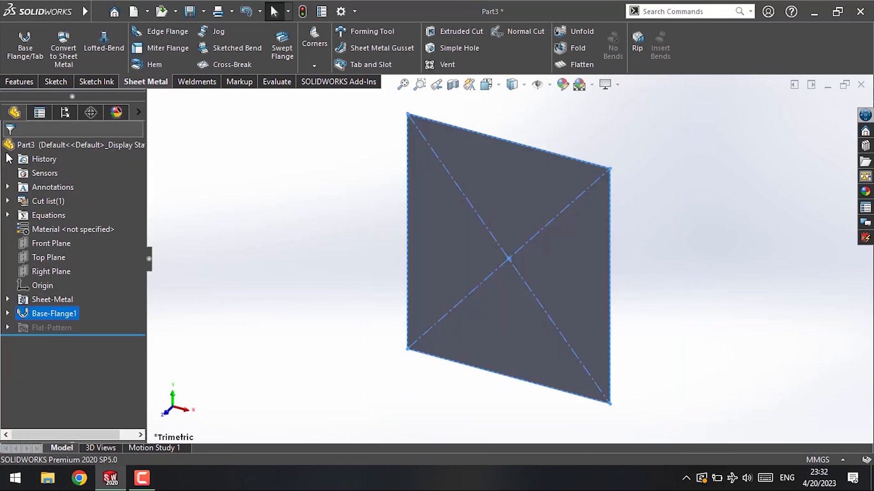
- Add 20 mm long, 90-degree edge flanges along all four edges of the base plate
click(150, 33)
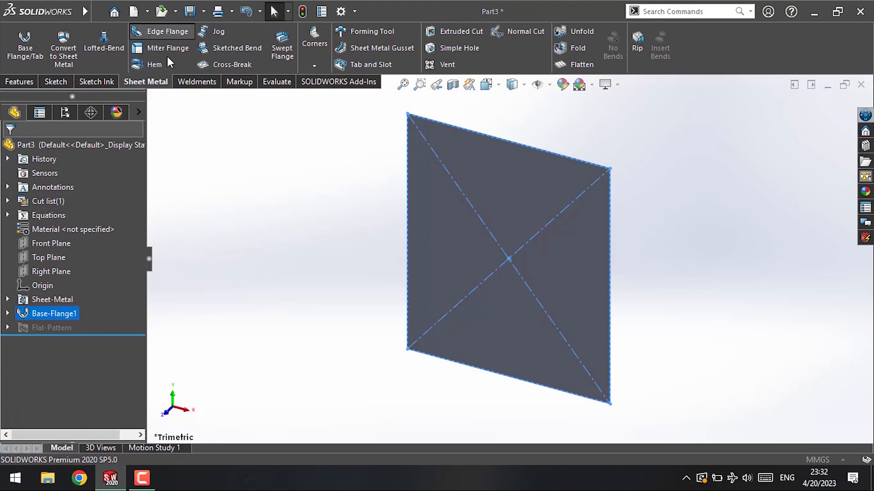
click(458, 128)
click(448, 137)
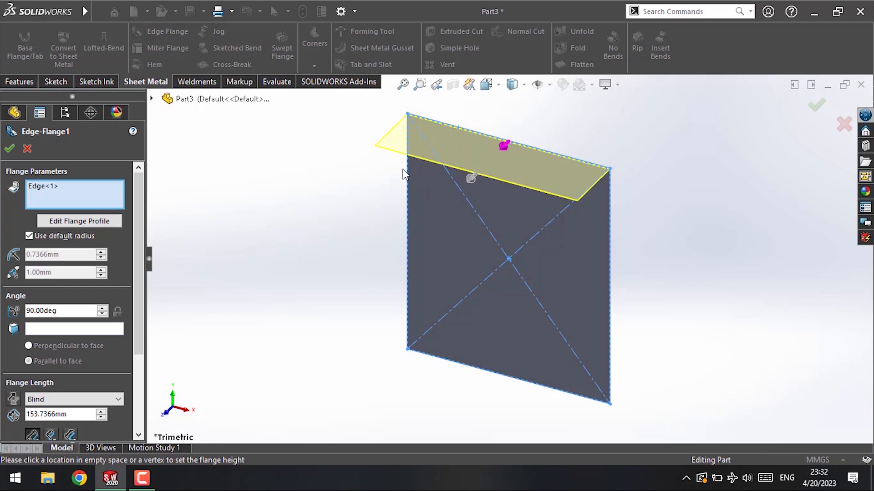
click(406, 168)
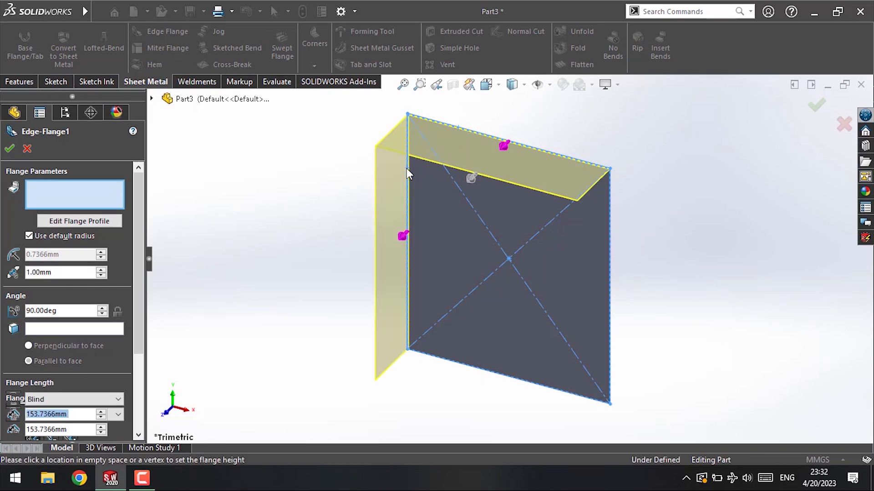
click(609, 234)
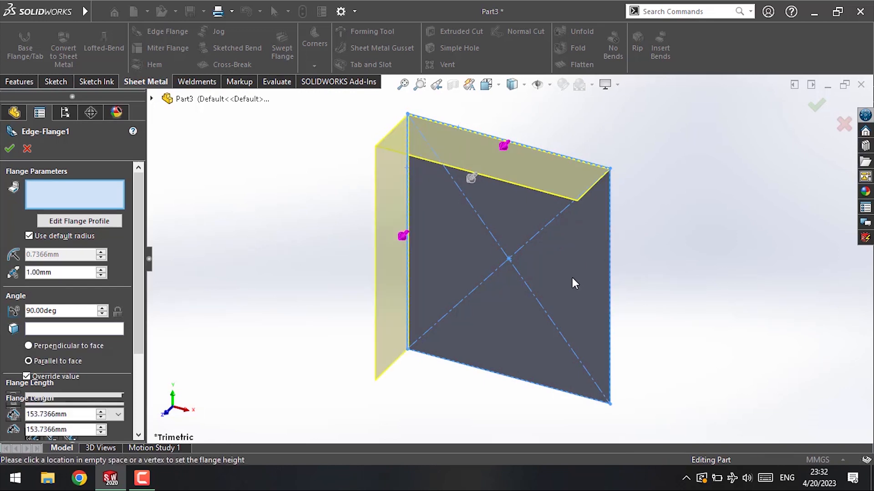
click(517, 380)
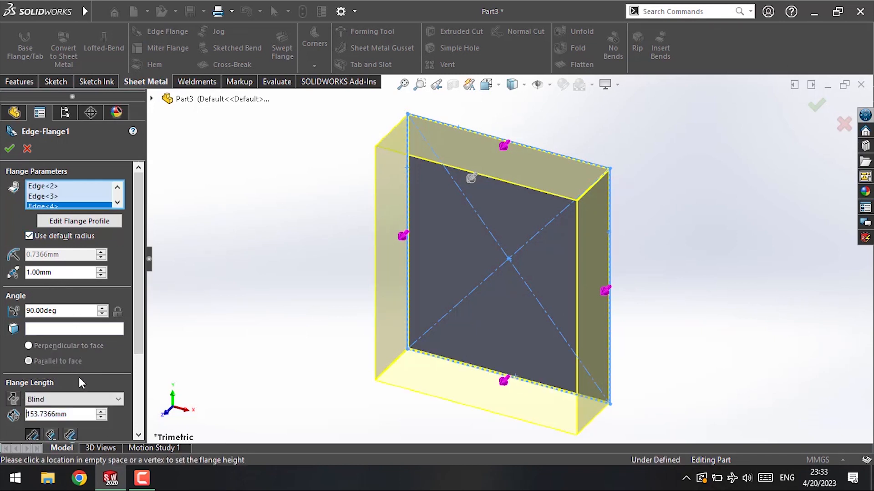
scroll(80, 380, down, 2)
double_click(78, 341)
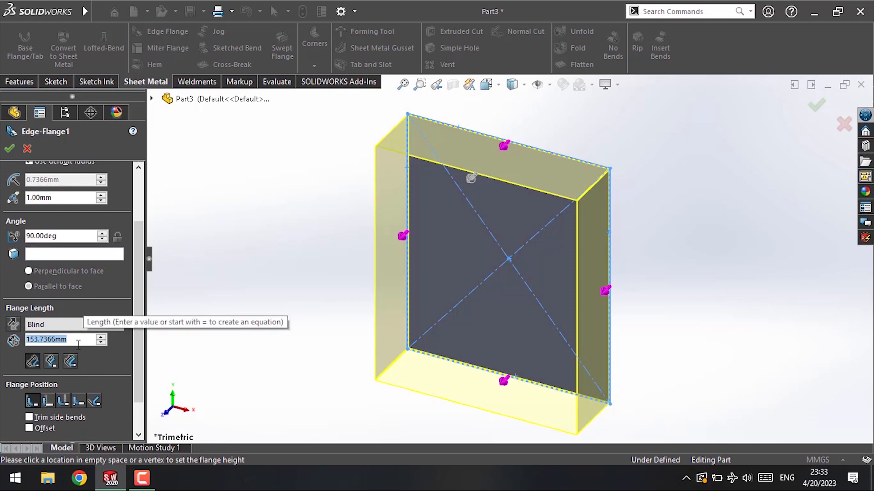
text(20)
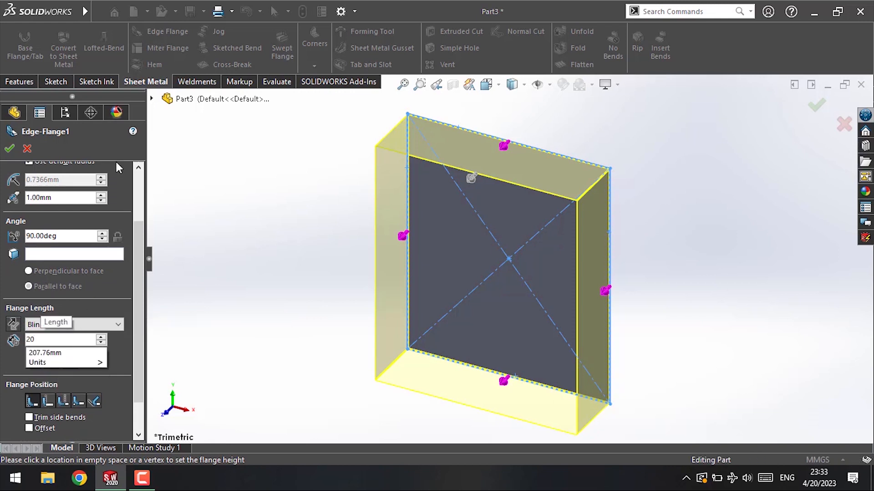
key(Return)
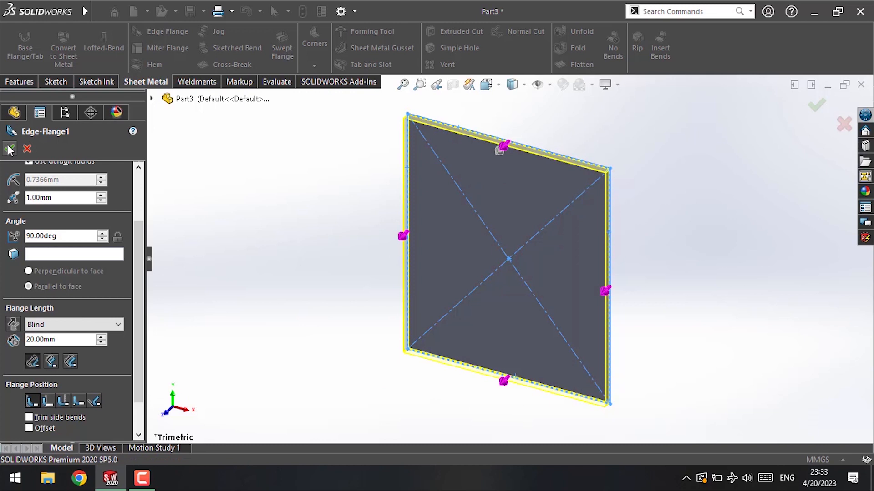
key(Return)
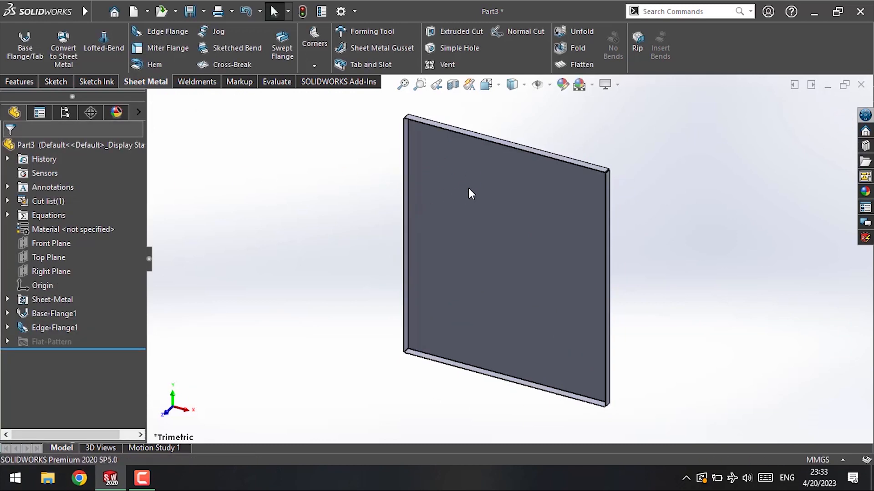
- Assign Plain Carbon Steel as the part's material
right_click(77, 228)
click(114, 237)
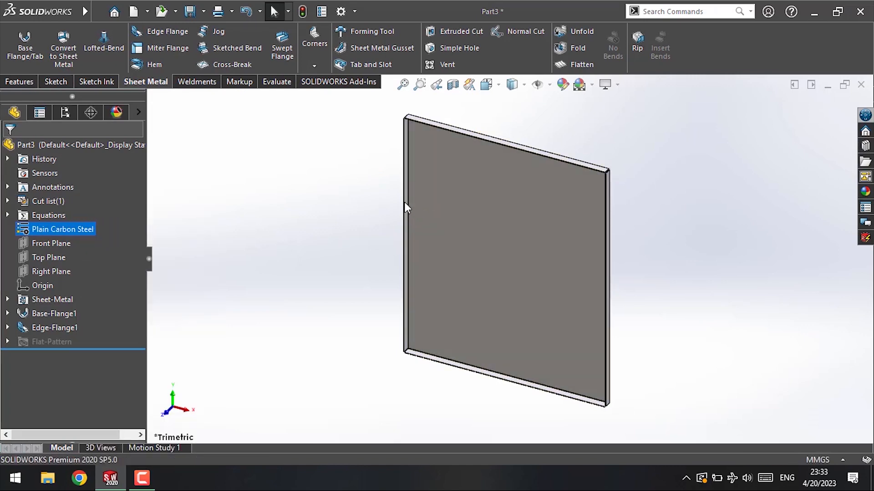
- Sketch a 26 mm diameter circle on the back face of the panel, near its upper-left area
middle_drag(385, 187, 295, 158)
key(space)
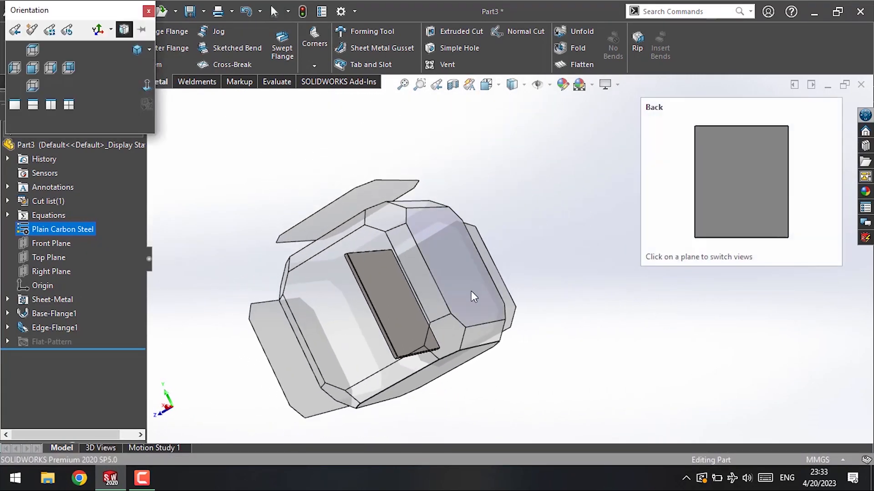
key(Escape)
key(ctrl+2)
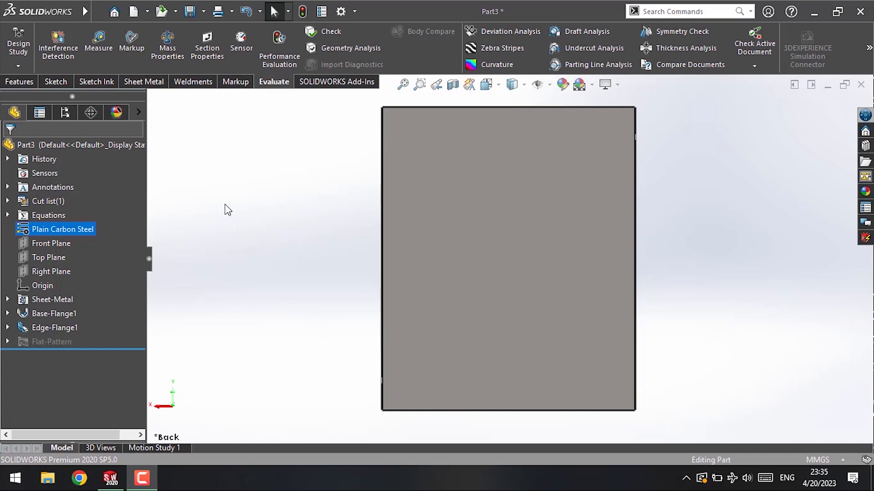
click(47, 86)
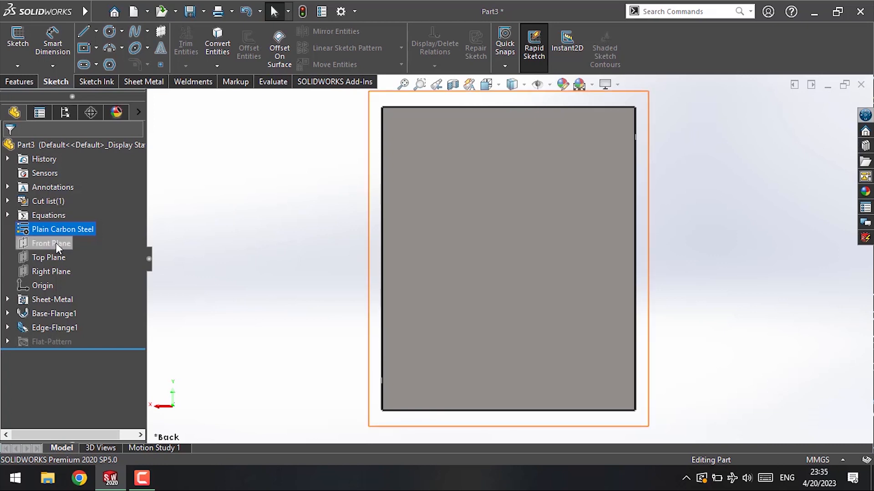
click(106, 35)
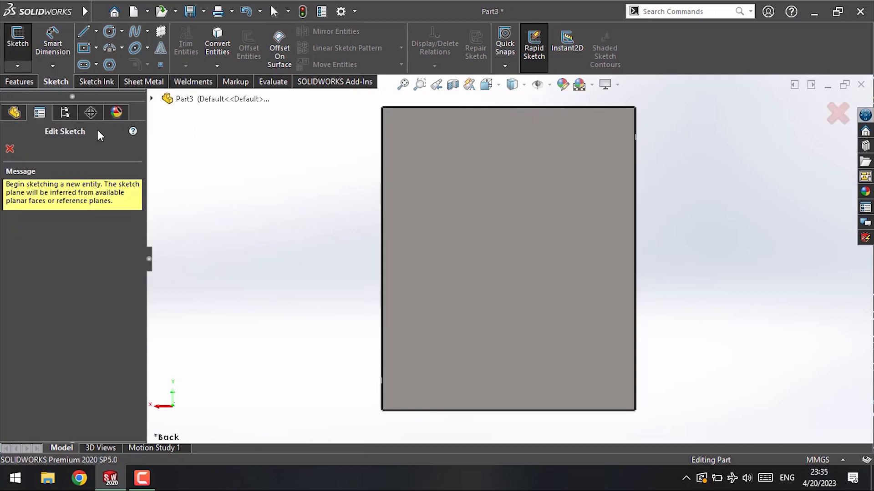
click(454, 143)
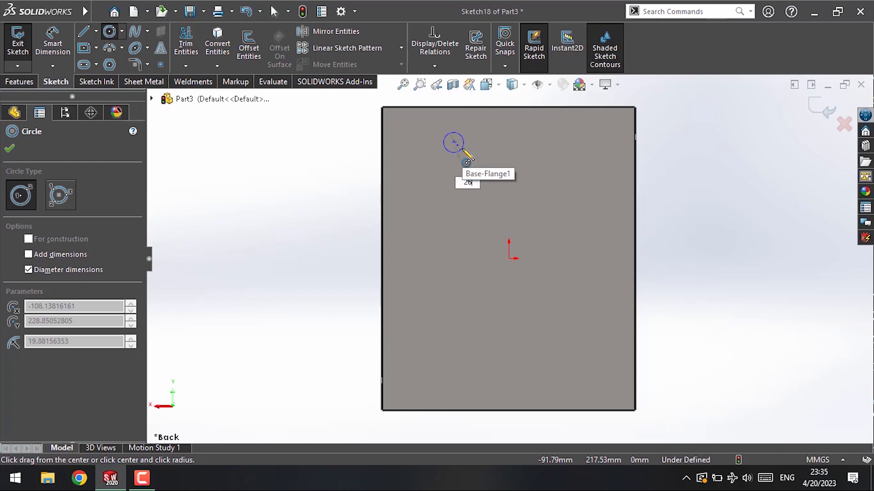
text(26)
key(Return)
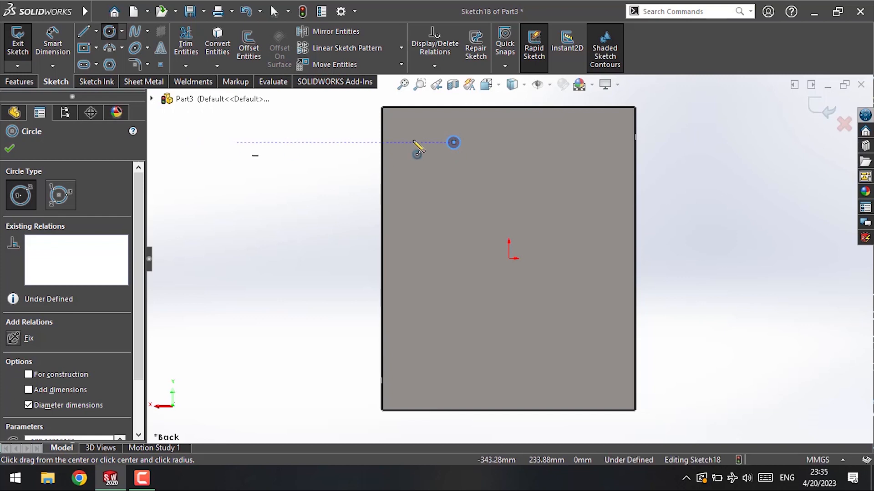
click(9, 149)
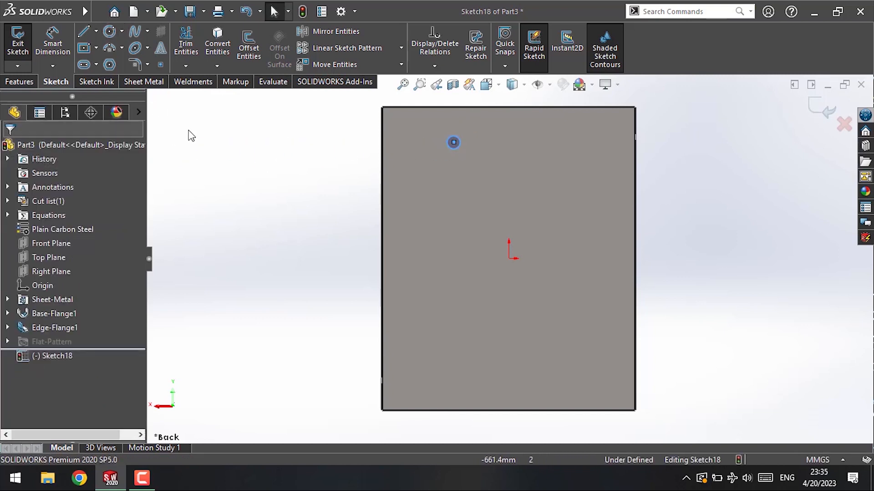
- Start a linear sketch pattern of the circle with 3 instances spaced 40 mm along the X-axis
click(314, 49)
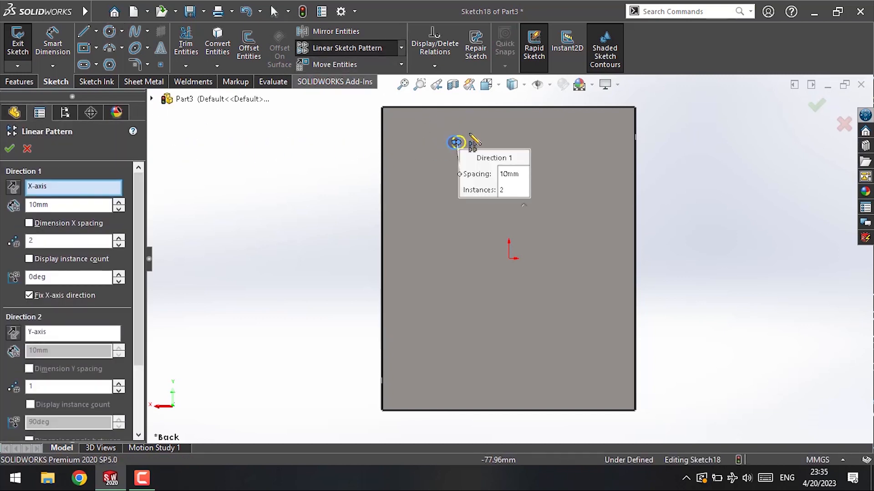
scroll(471, 138, down, 1)
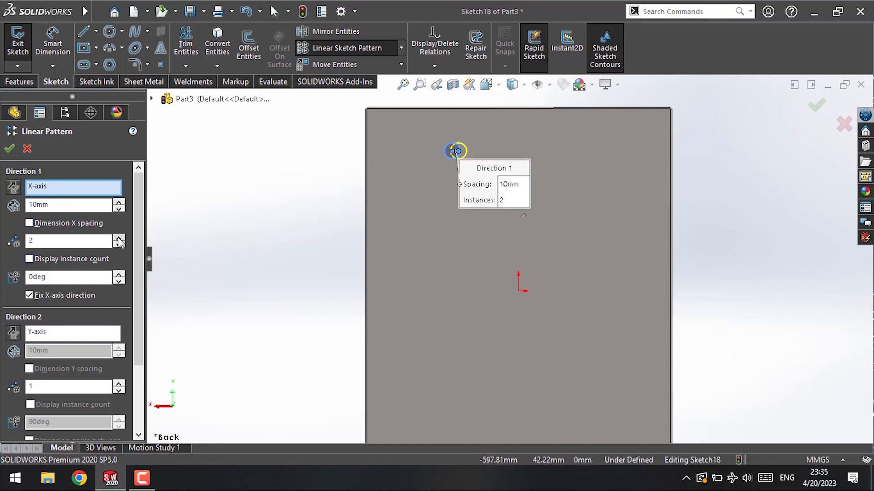
click(119, 203)
click(118, 203)
click(118, 203)
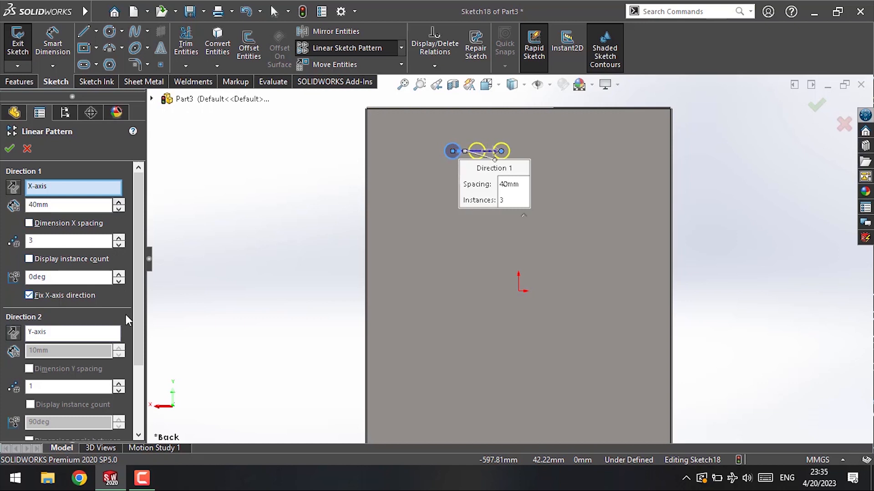
- Add a second direction of 2 instances spaced 50 mm downward along the Y-axis and complete the linear sketch pattern
scroll(125, 315, down, 3)
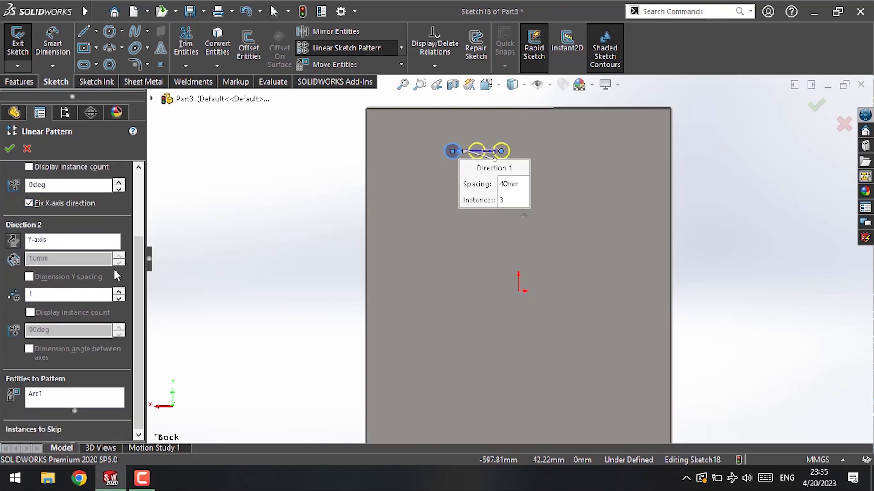
click(118, 292)
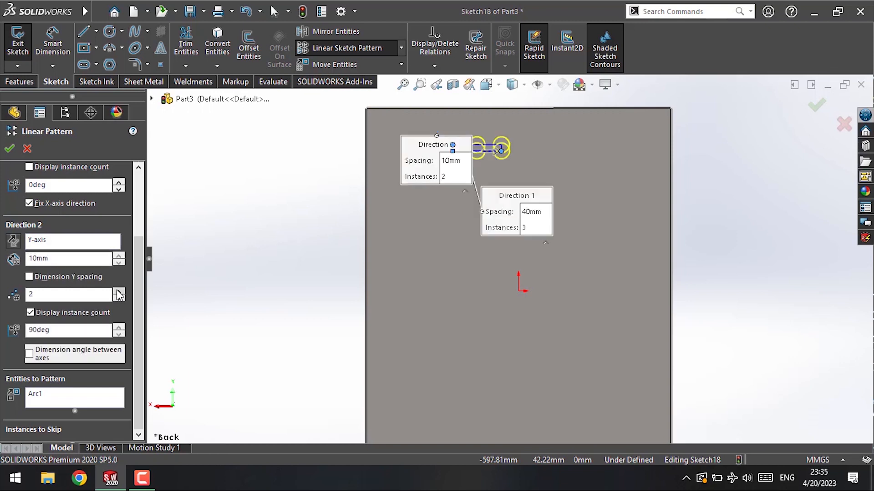
click(13, 241)
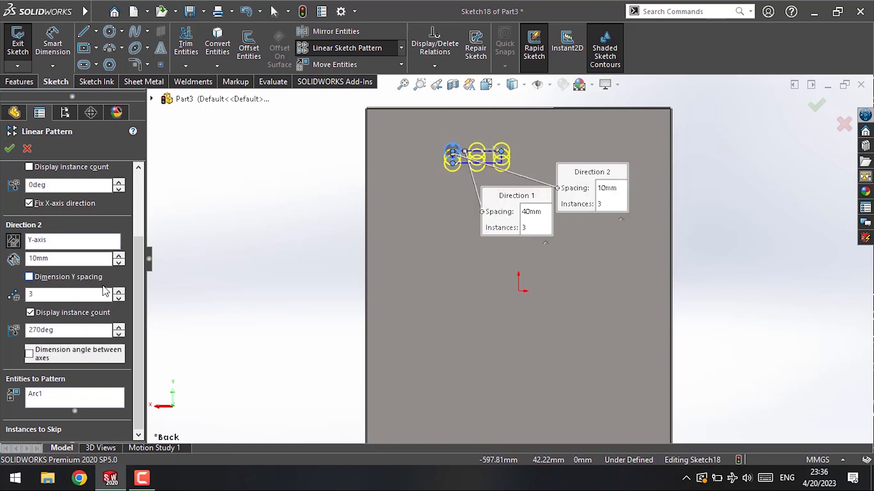
click(118, 298)
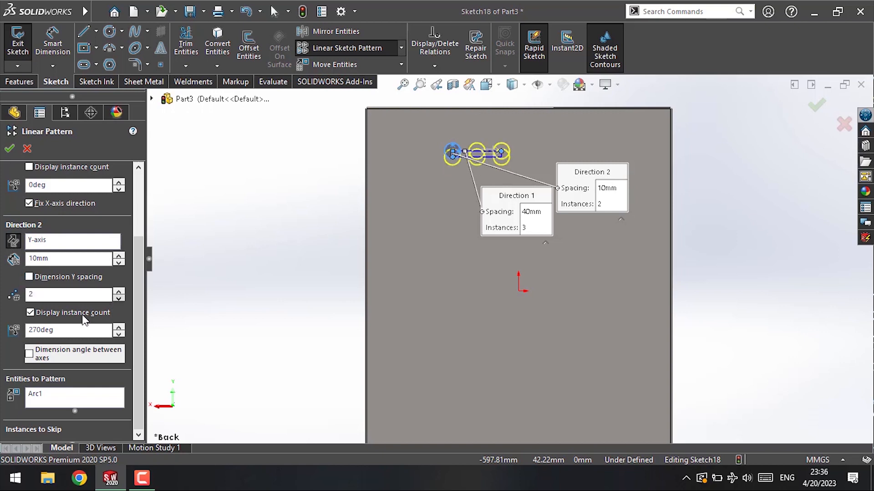
click(117, 257)
click(117, 257)
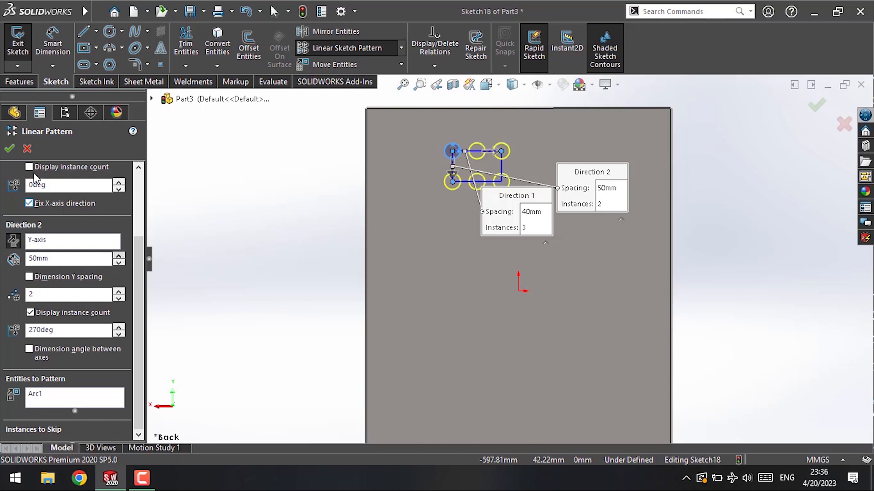
click(9, 148)
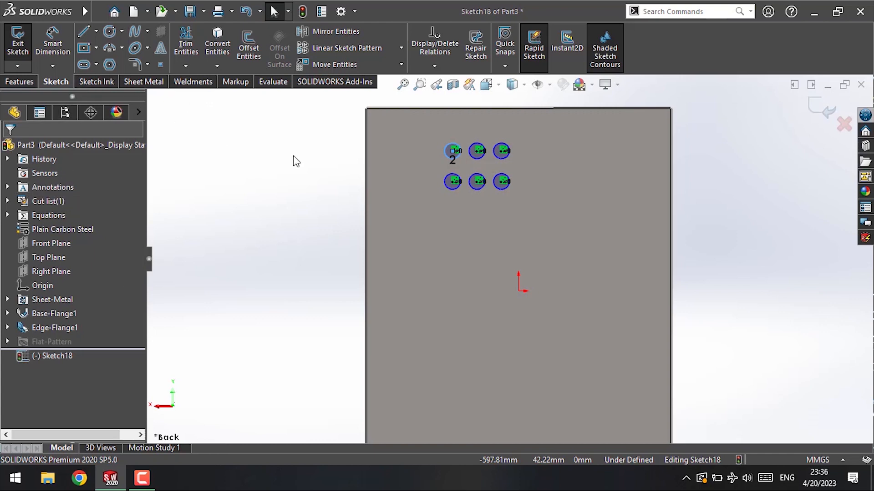
- Add a vertical relation between the upper middle circle's centre and the origin
scroll(508, 150, down, 2)
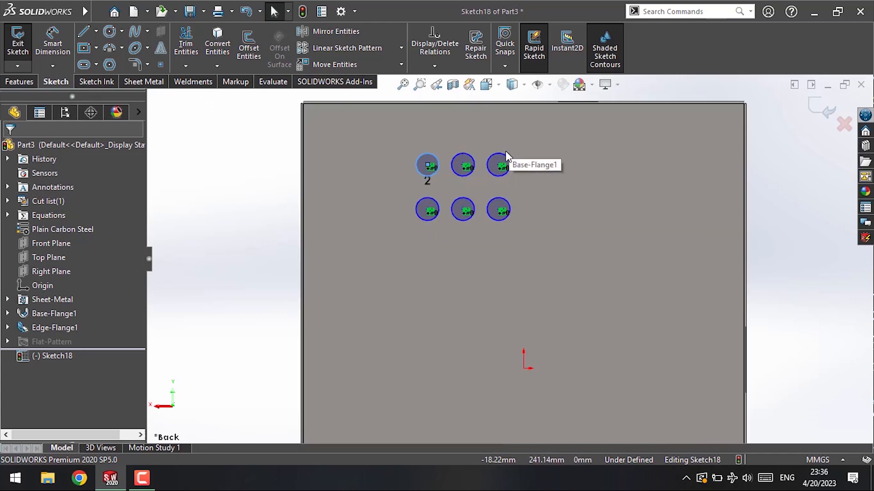
click(461, 165)
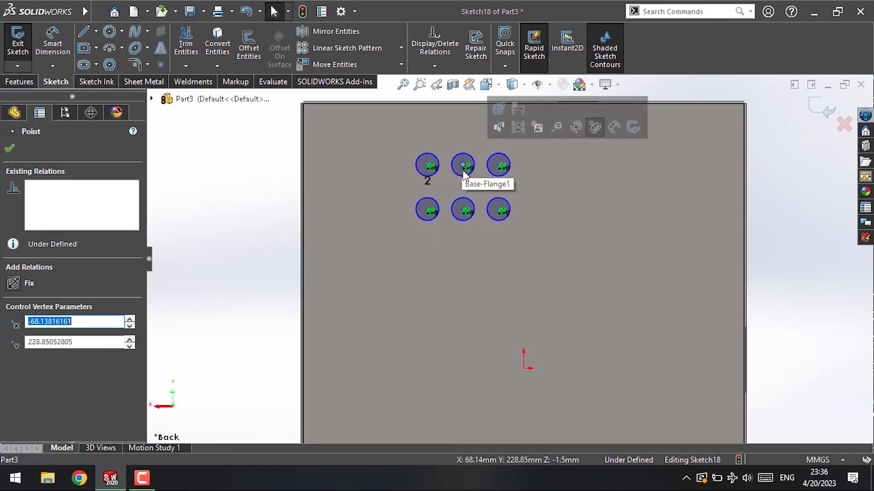
ctrl+click(523, 367)
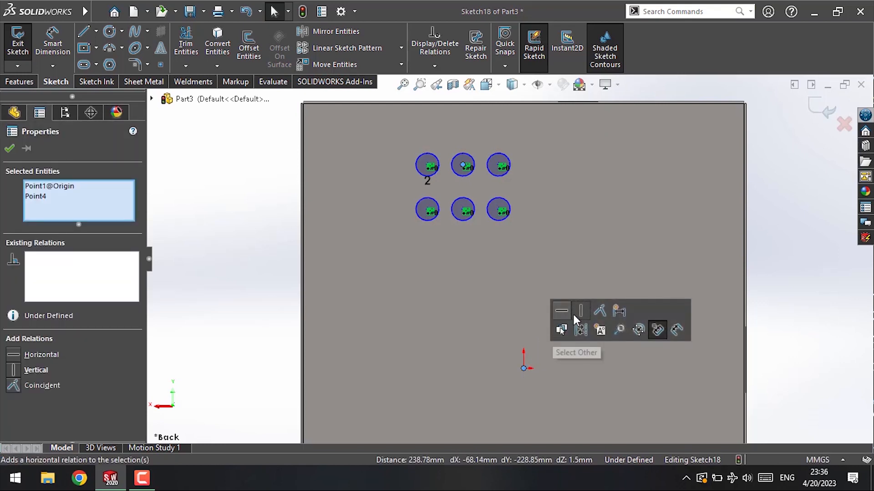
click(579, 311)
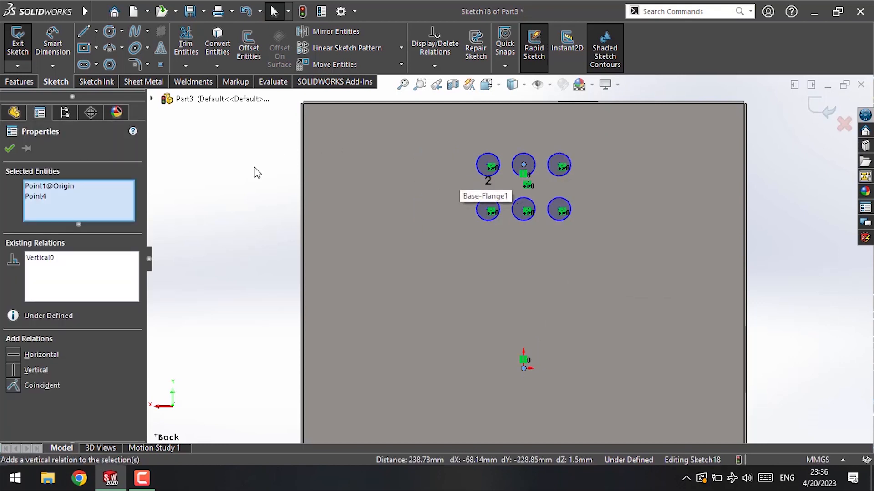
click(14, 151)
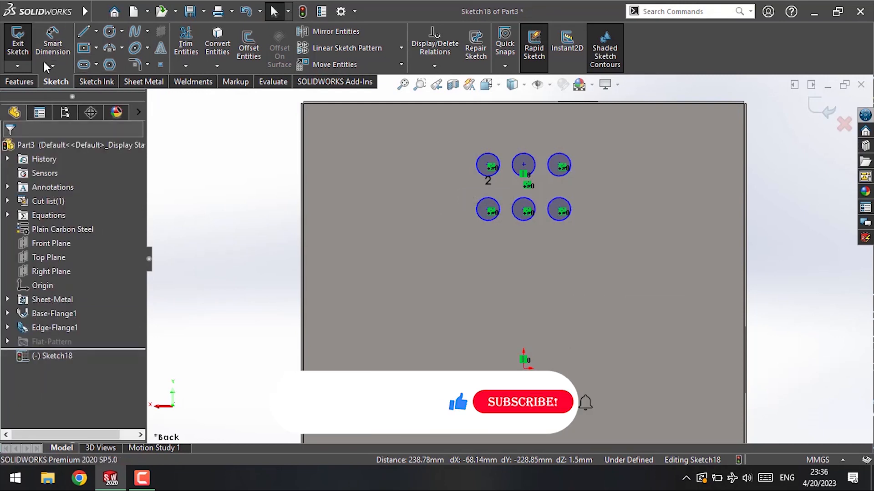
- Dimension the upper middle circle's centre 60 mm below the panel's top edge
scroll(527, 169, up, 1)
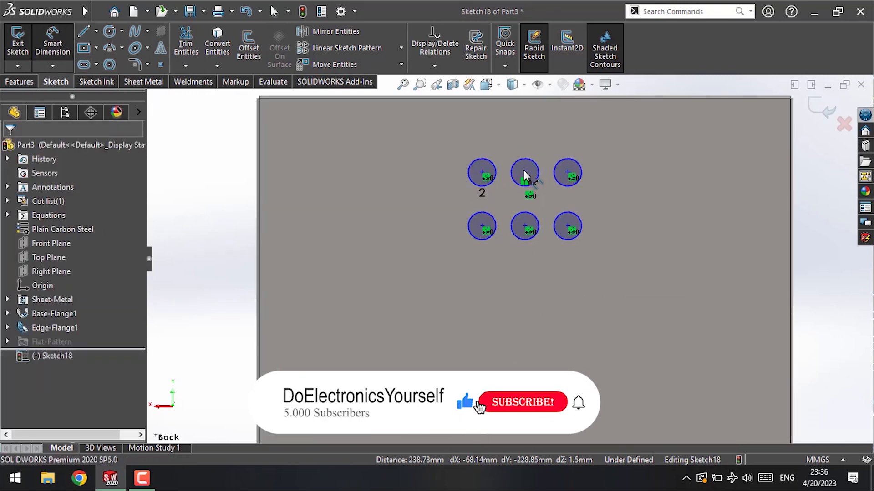
click(524, 172)
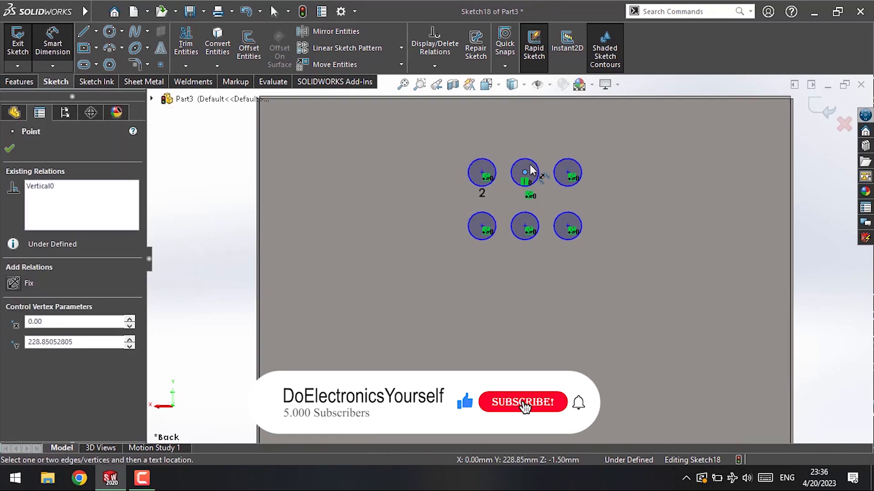
click(531, 99)
click(626, 147)
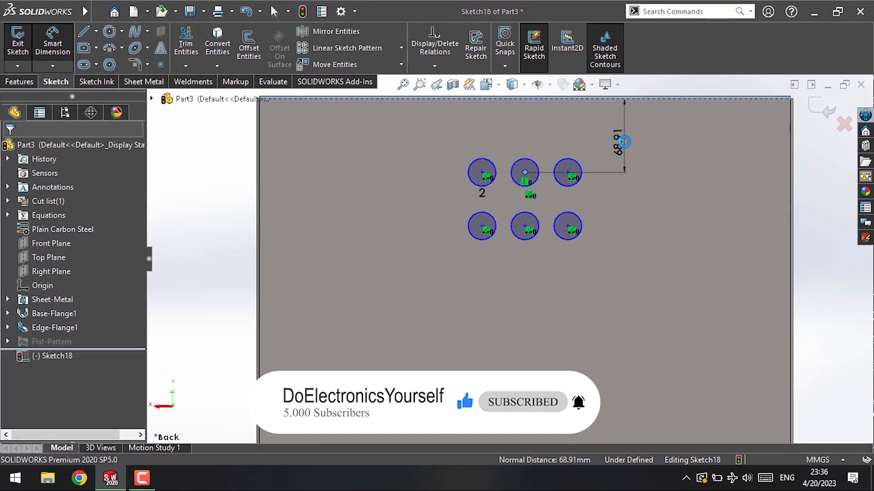
text(60)
key(Return)
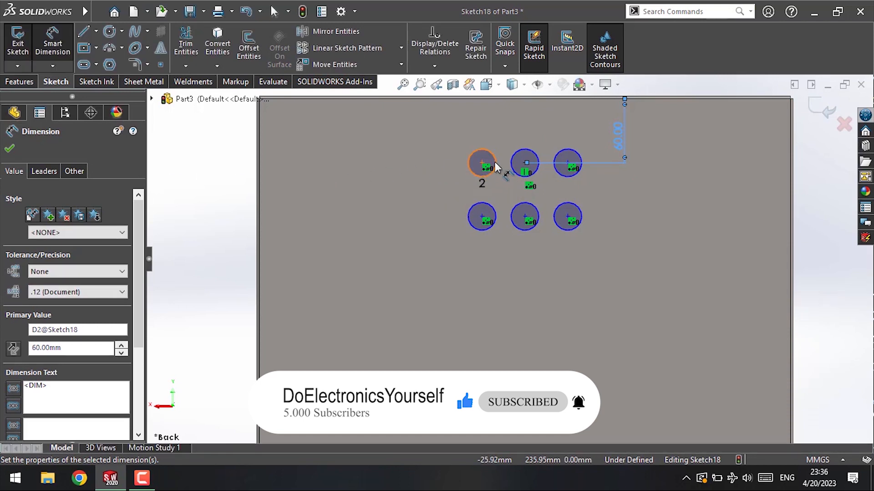
- Dimension the vertical spacing between the centres of the upper and lower left circles
click(481, 162)
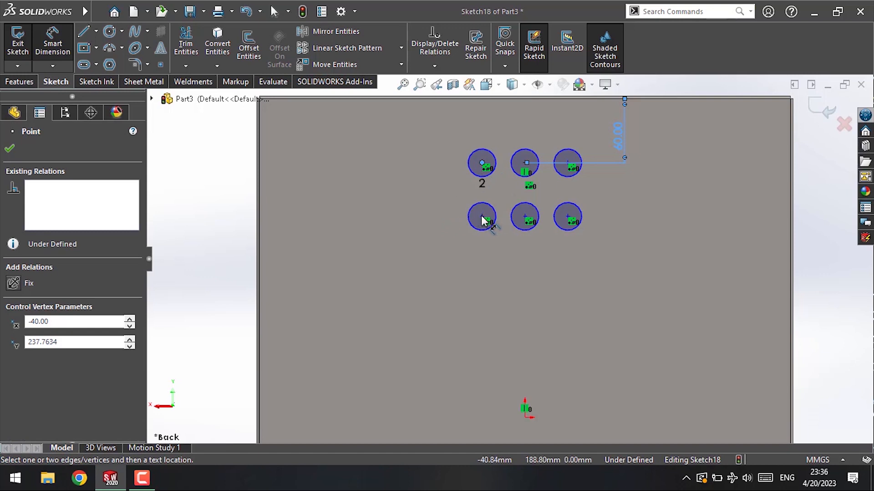
click(481, 216)
click(443, 205)
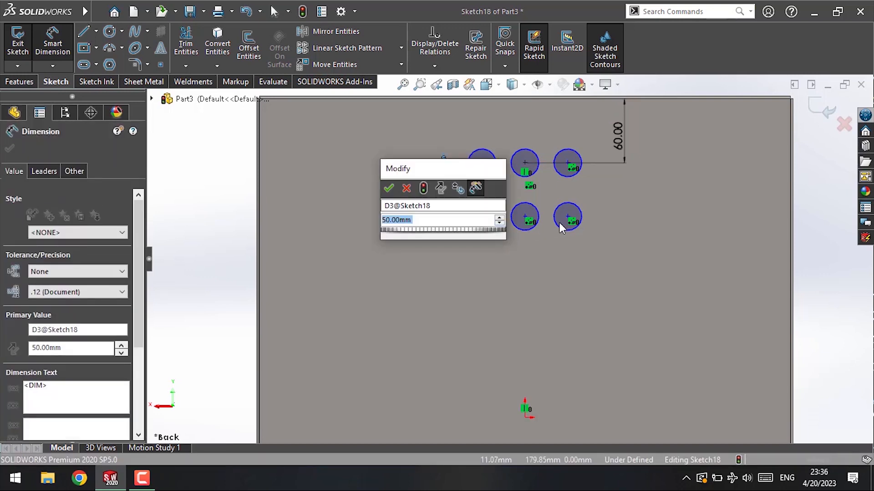
click(388, 188)
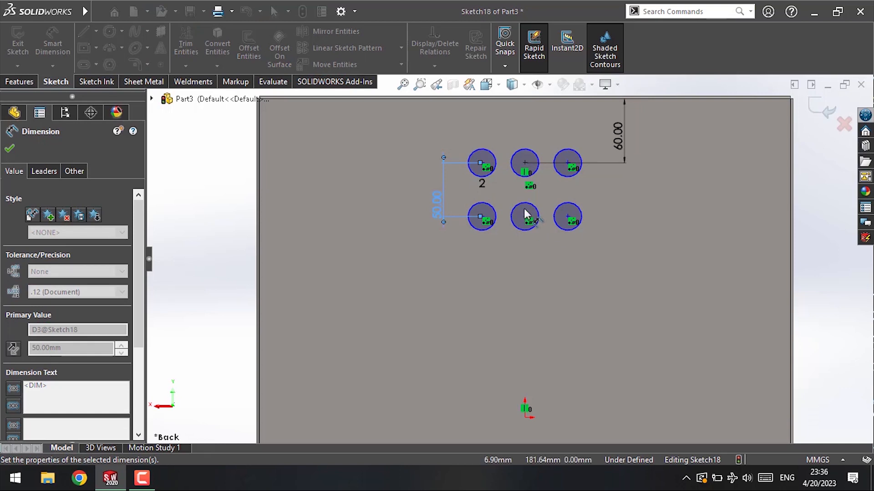
- Dimension the diameter of the upper middle circle
click(515, 152)
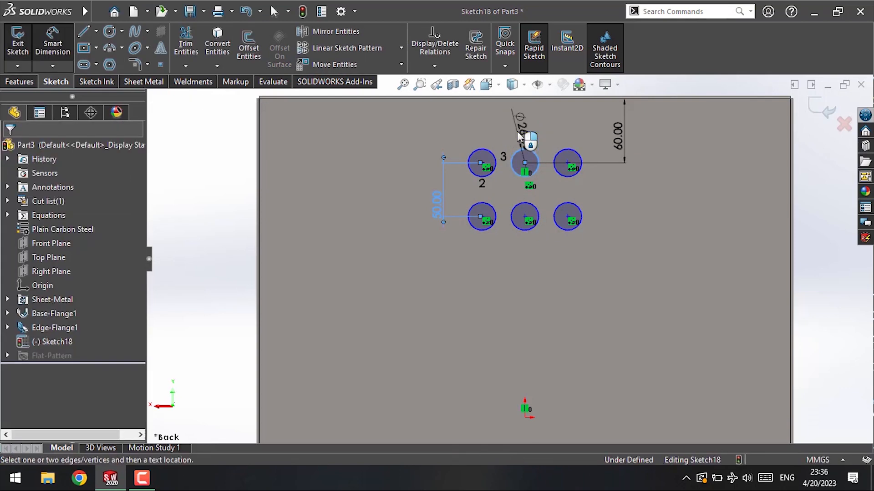
click(518, 135)
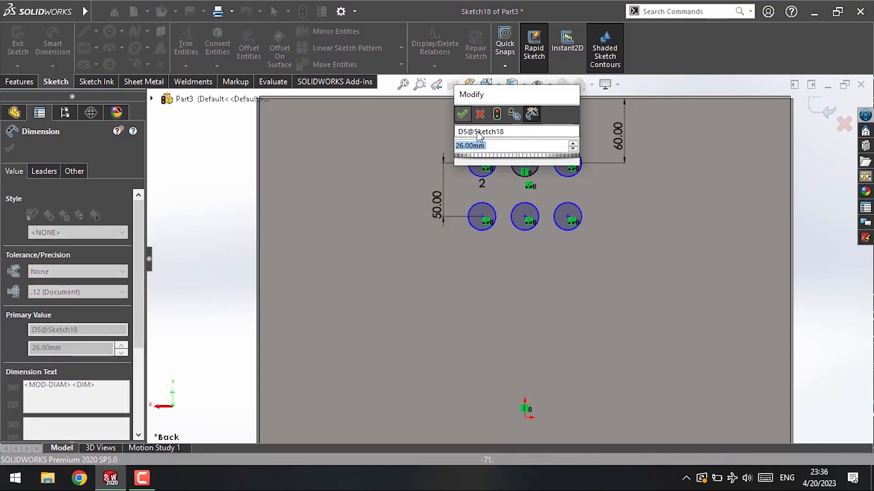
key(Return)
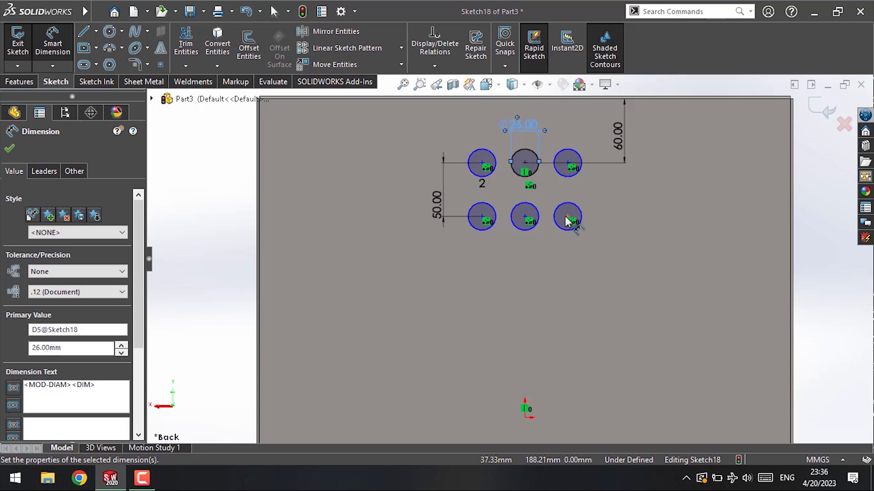
- Dimension the horizontal distance from the lower middle circle's centre to the panel's right edge
click(567, 218)
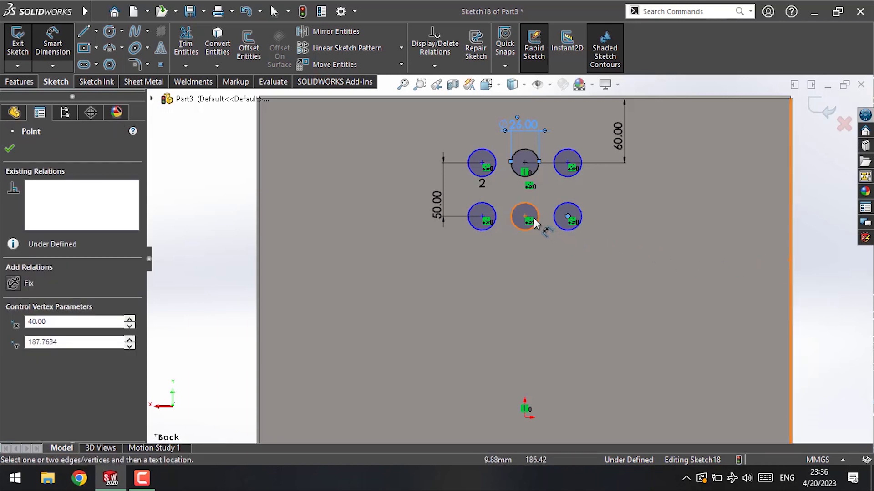
click(10, 149)
click(64, 51)
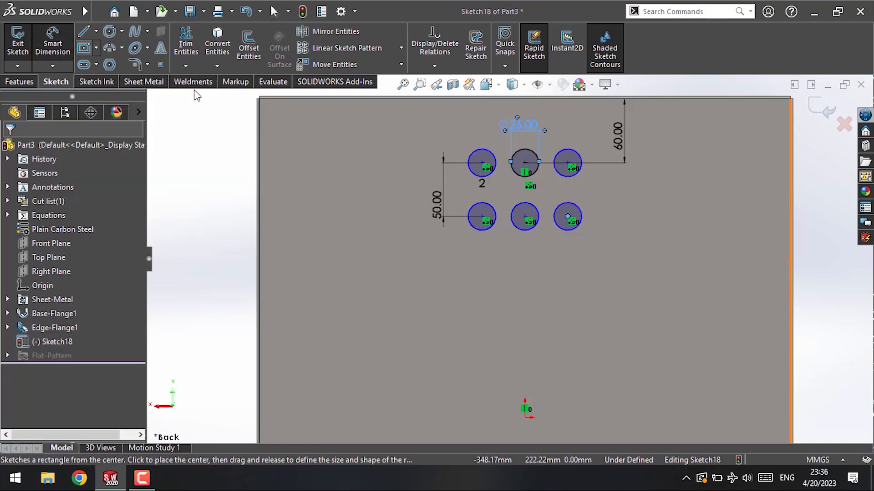
click(524, 217)
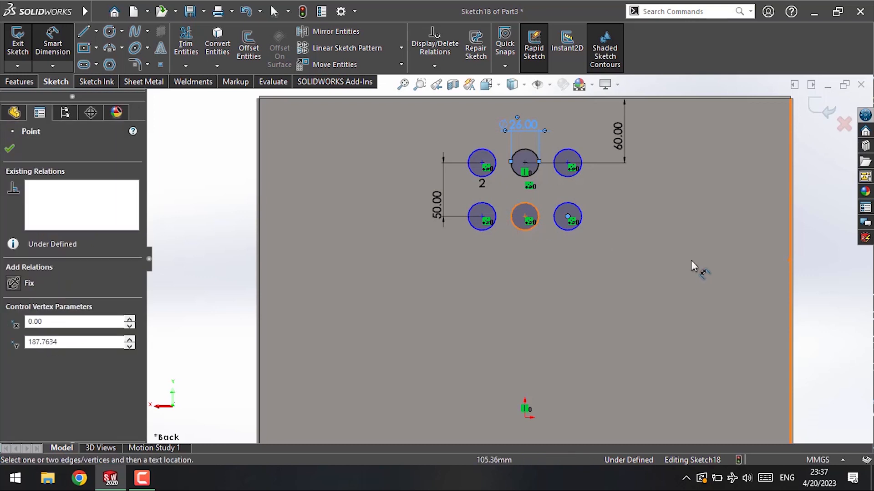
click(789, 257)
click(645, 285)
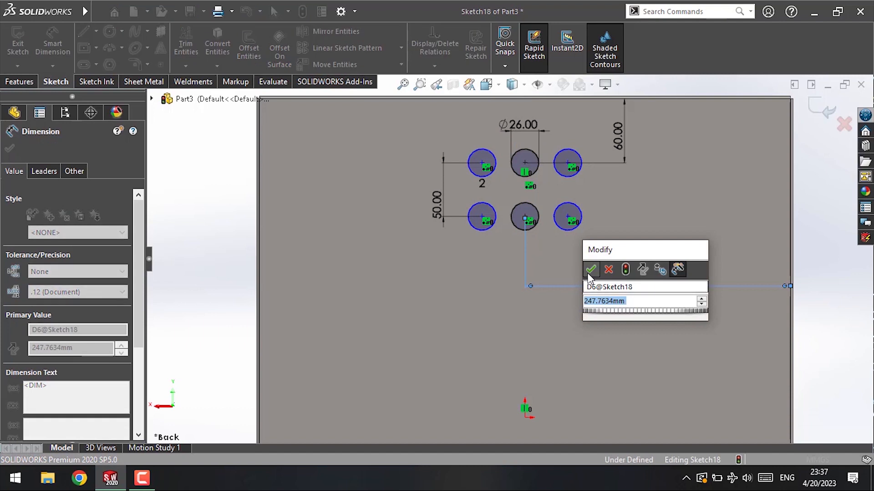
click(590, 270)
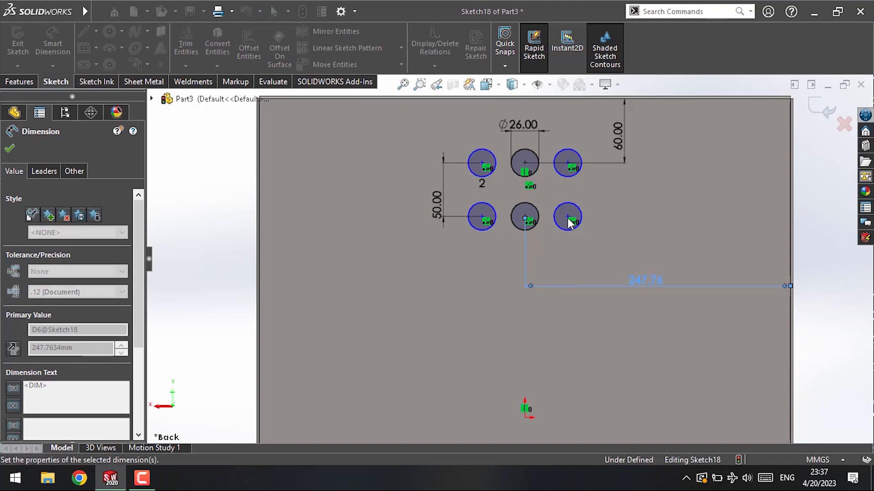
- Dimension the horizontal spacing between the centres of the upper middle and upper left circles
click(525, 163)
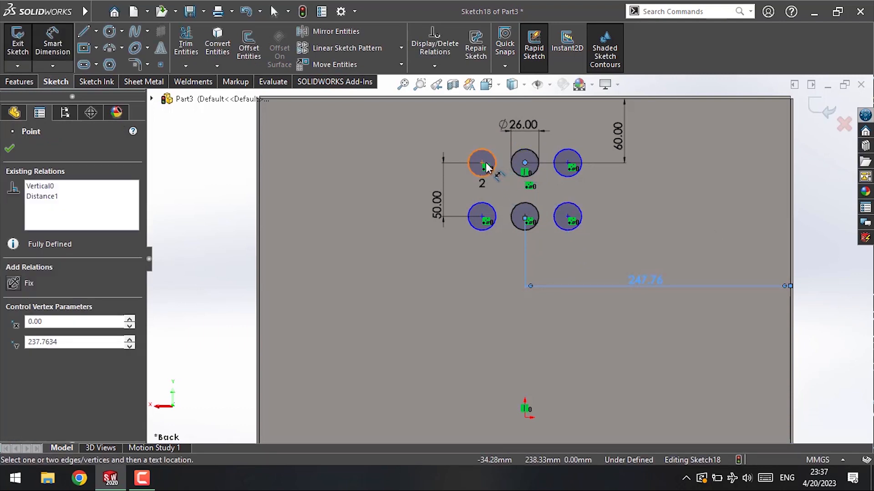
click(481, 163)
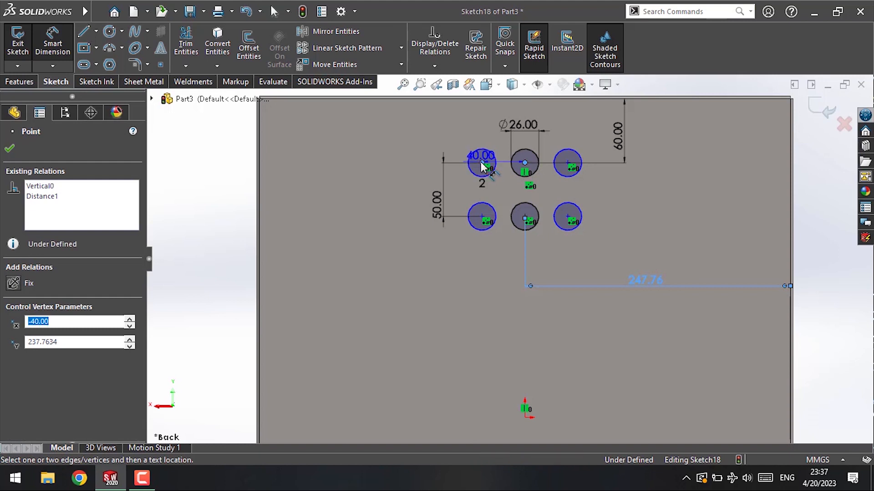
click(485, 193)
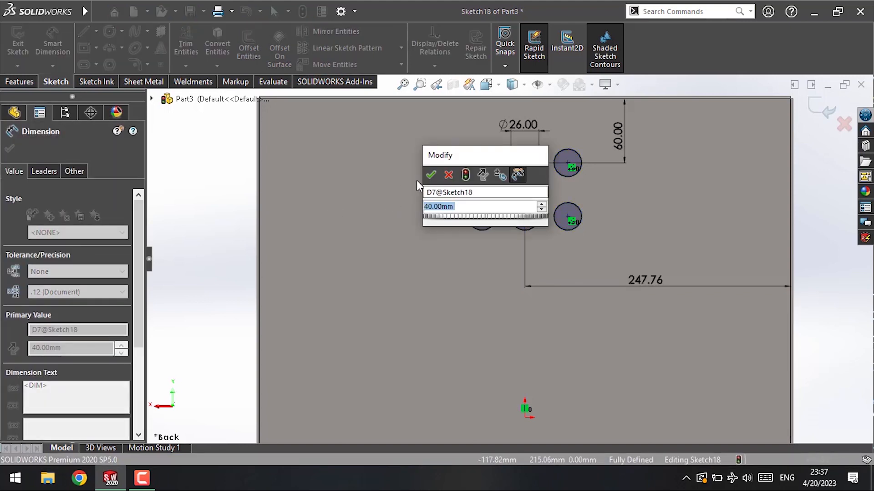
click(430, 177)
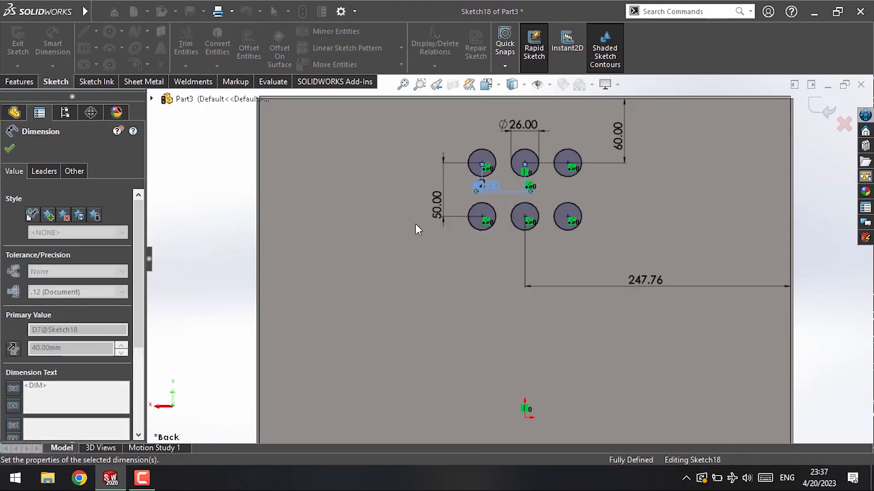
- Cut the six circles into the panel with a Blind Extruded Cut 10 mm deep, using the Normal cut option
click(11, 149)
click(19, 81)
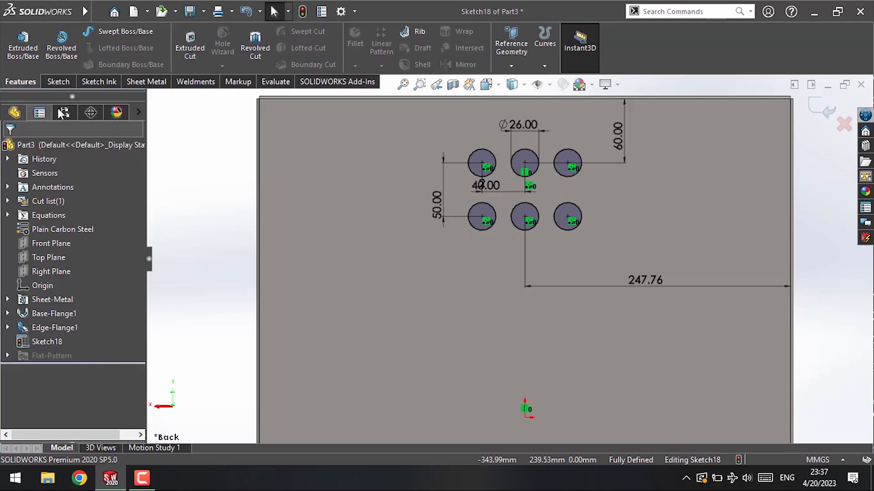
click(194, 55)
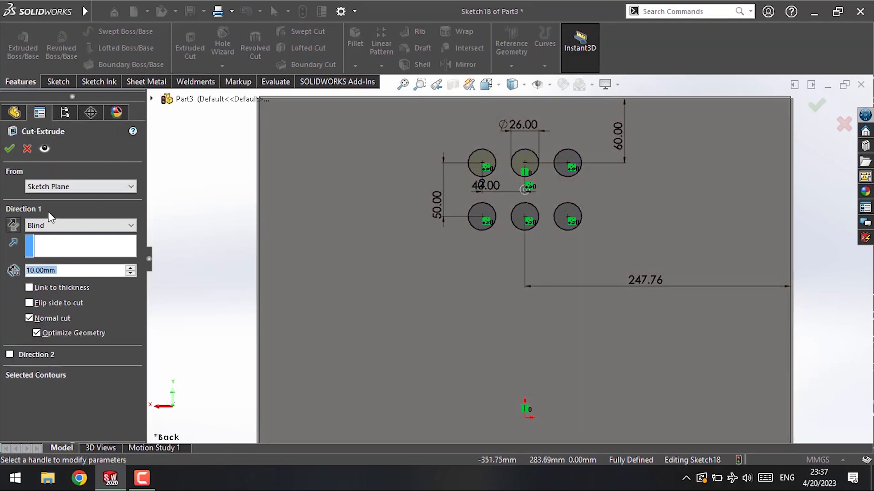
click(6, 153)
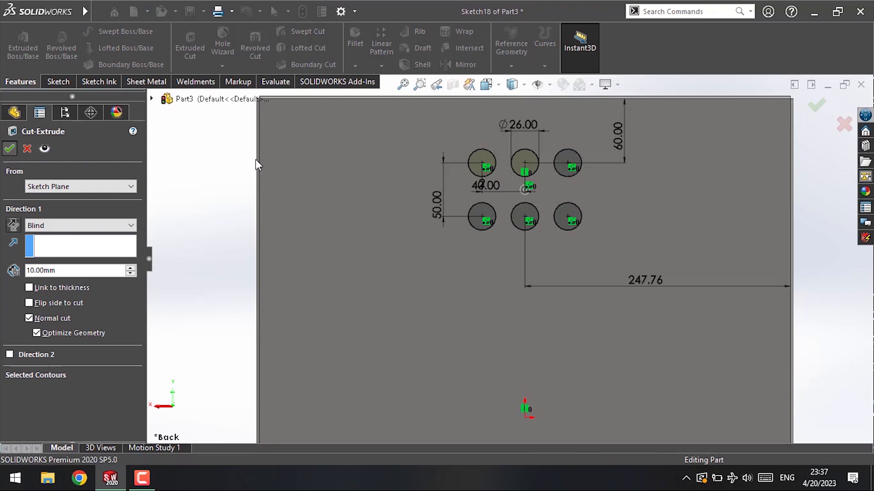
scroll(394, 182, up, 4)
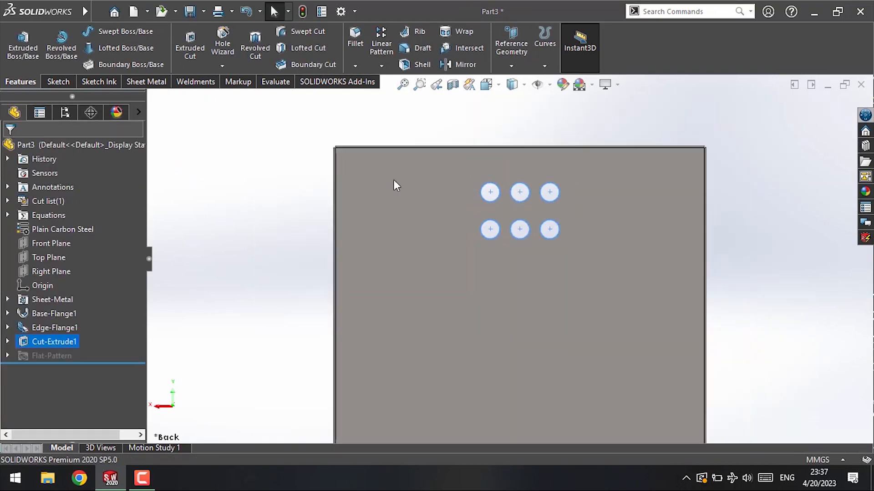
scroll(523, 237, up, 2)
scroll(572, 282, up, 1)
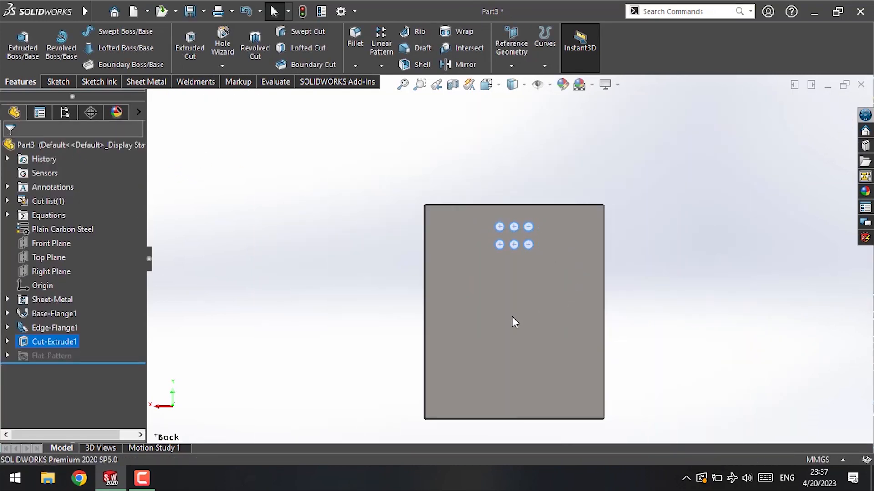
- Sketch a 30 mm diameter circle on the panel's back face, near its left edge and level with the origin
scroll(511, 316, down, 1)
scroll(512, 316, down, 1)
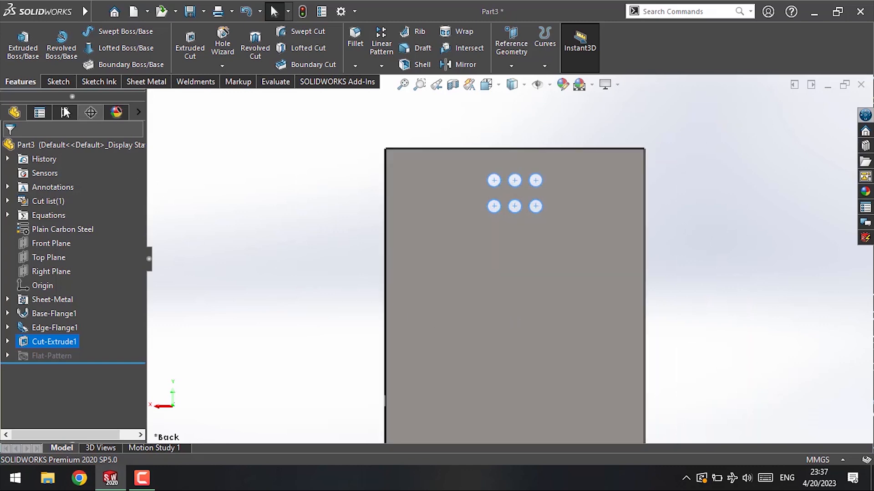
click(48, 82)
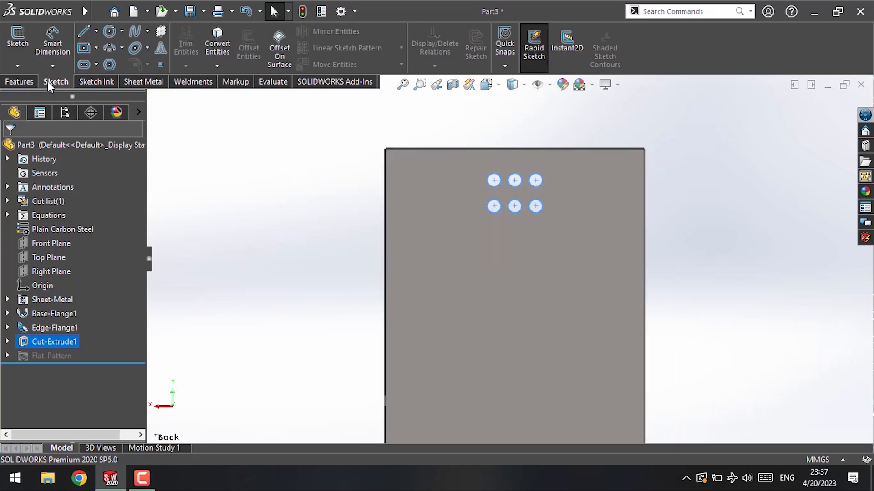
click(109, 31)
click(432, 302)
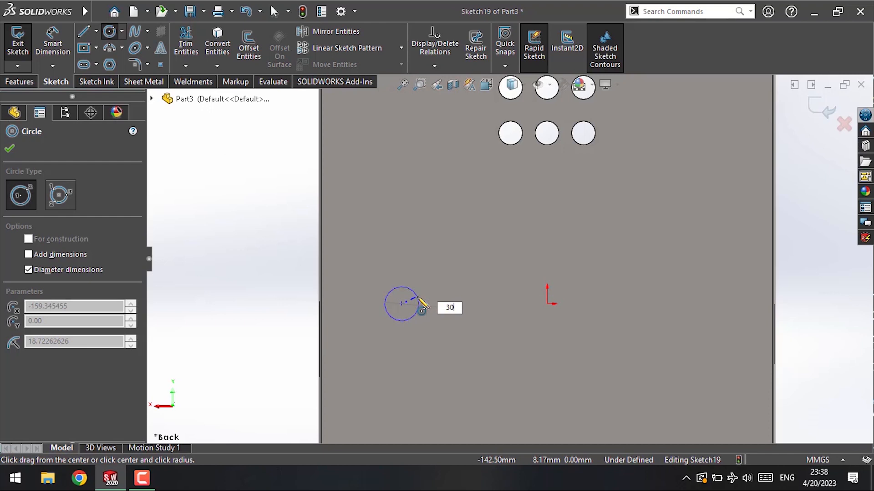
key(Return)
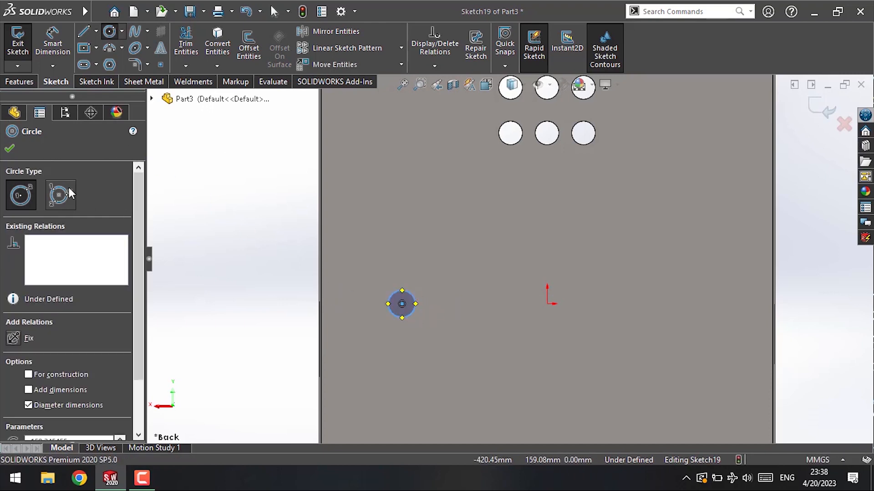
click(9, 149)
- Dimension the diameter of the new circle at 30 mm
click(64, 47)
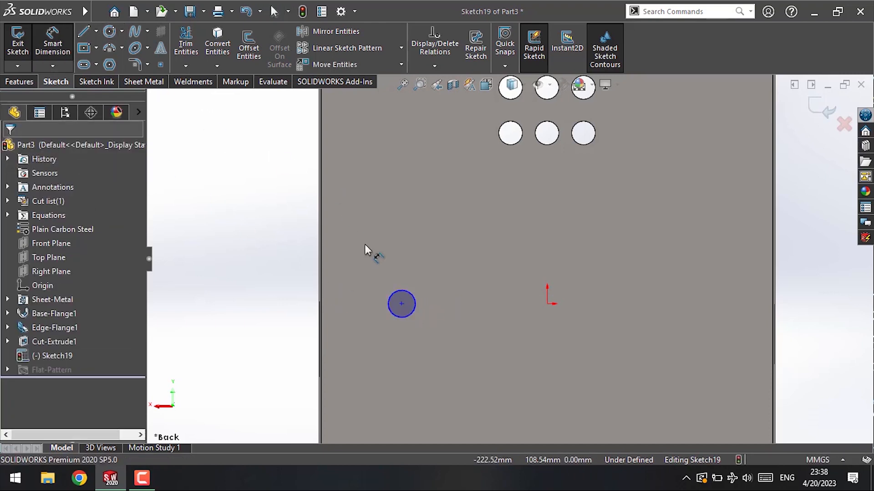
click(408, 295)
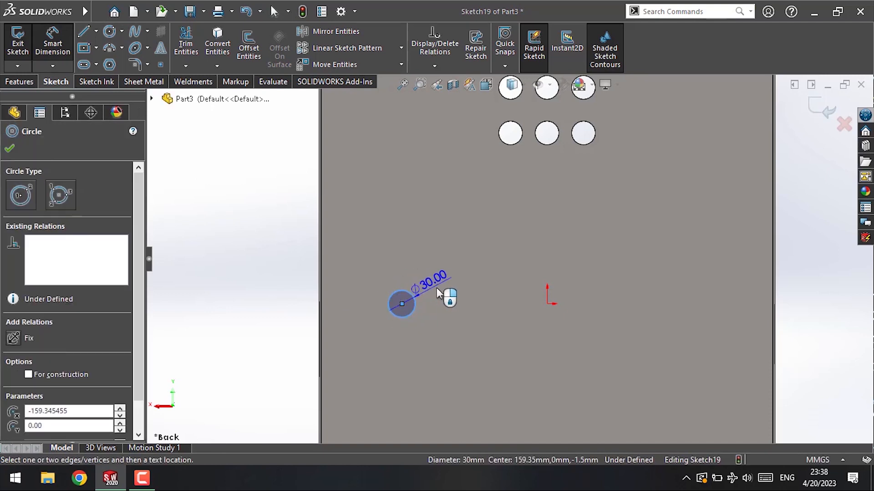
click(443, 303)
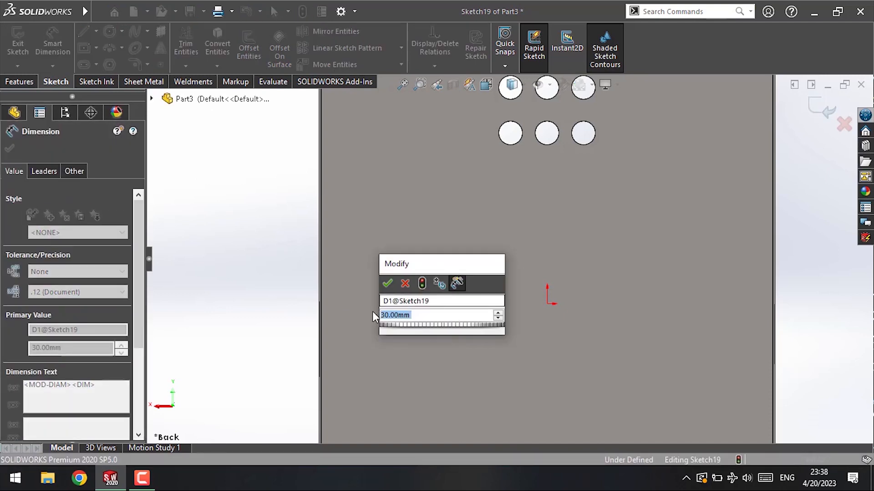
click(388, 285)
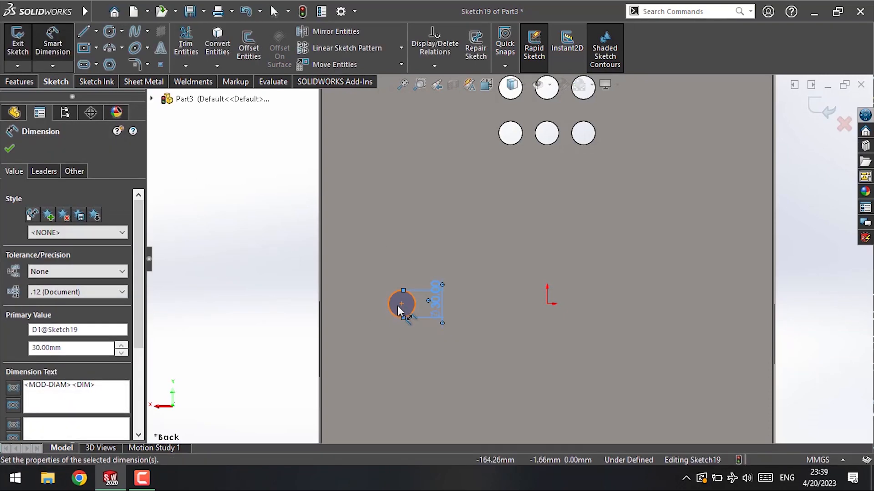
- Dimension the horizontal distance from the circle's centre to the panel's left edge and set it to 40 mm
click(402, 304)
click(318, 302)
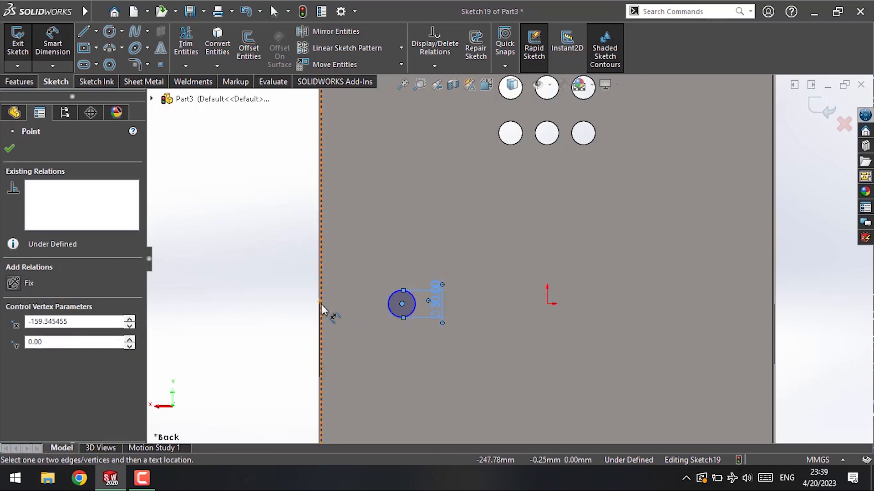
click(355, 332)
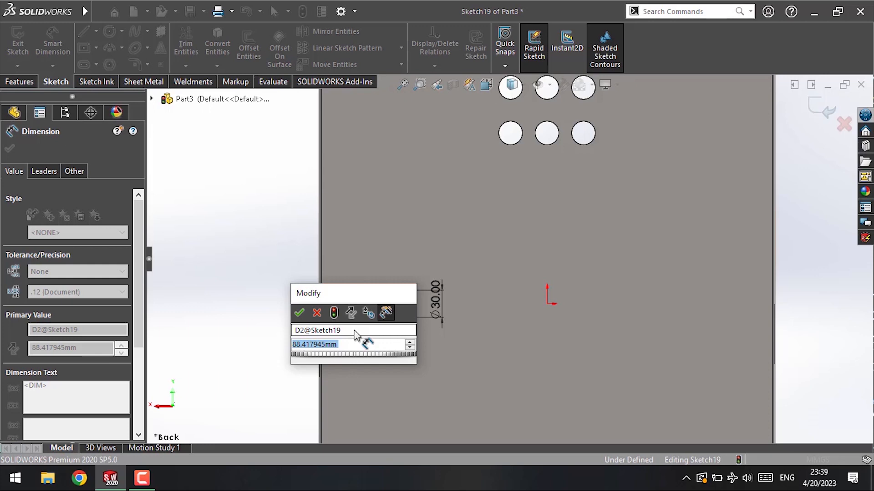
text(80)
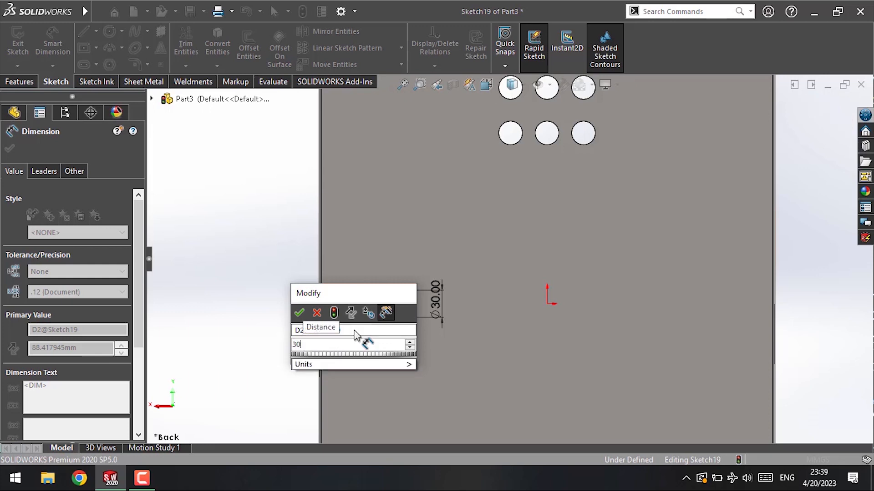
key(Return)
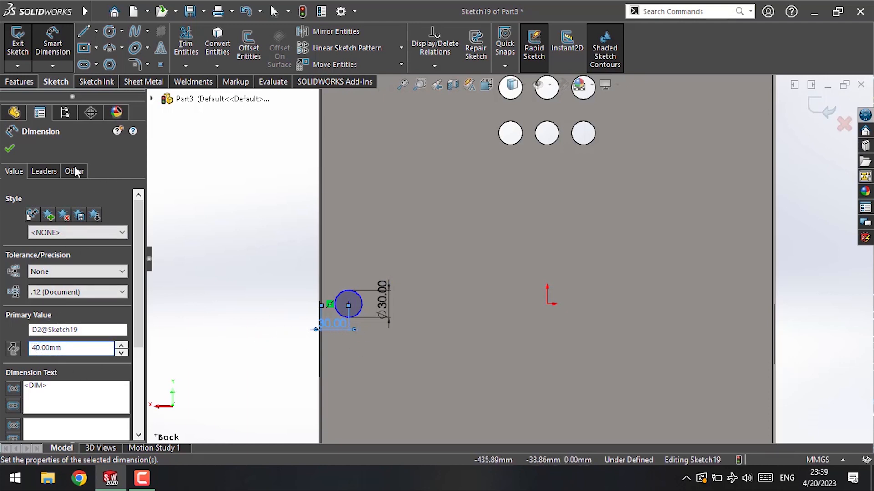
key(Return)
click(9, 148)
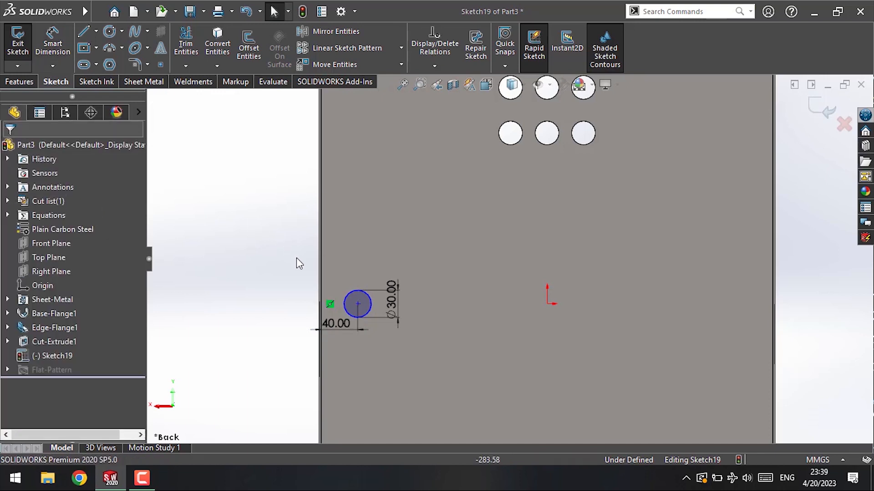
- Dimension the vertical distance from the circle's centre to the panel's top edge
click(53, 39)
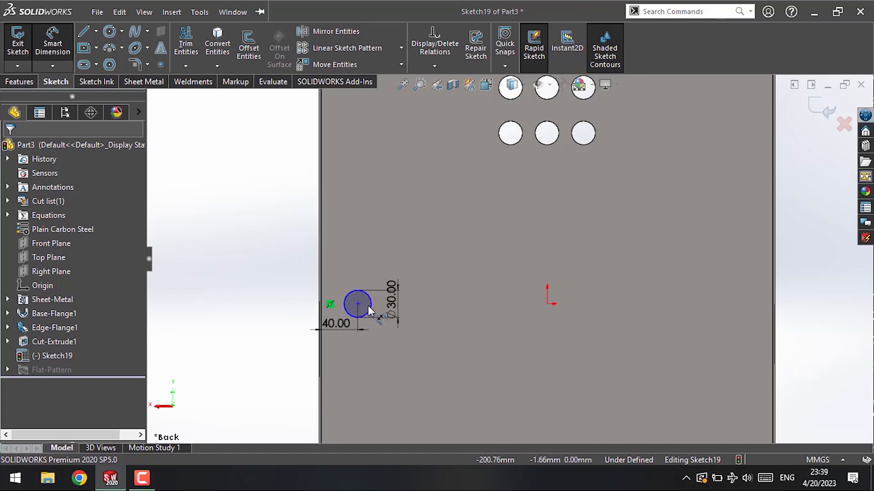
scroll(387, 303, up, 2)
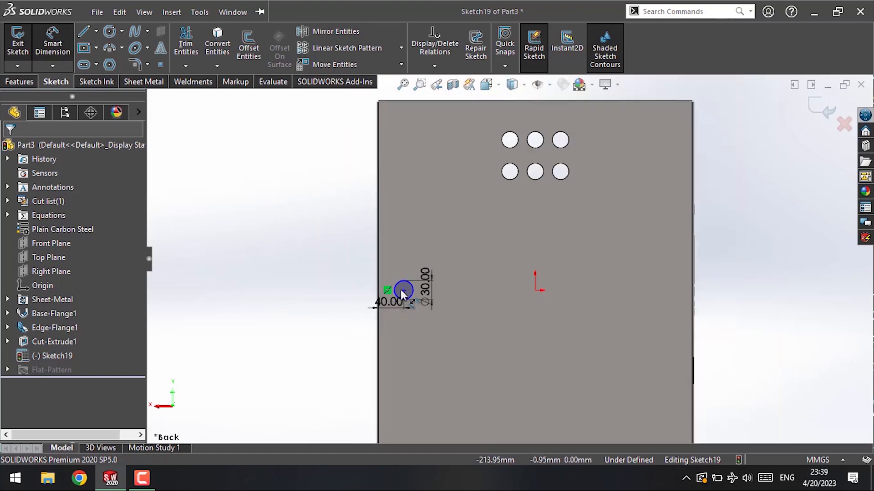
click(424, 284)
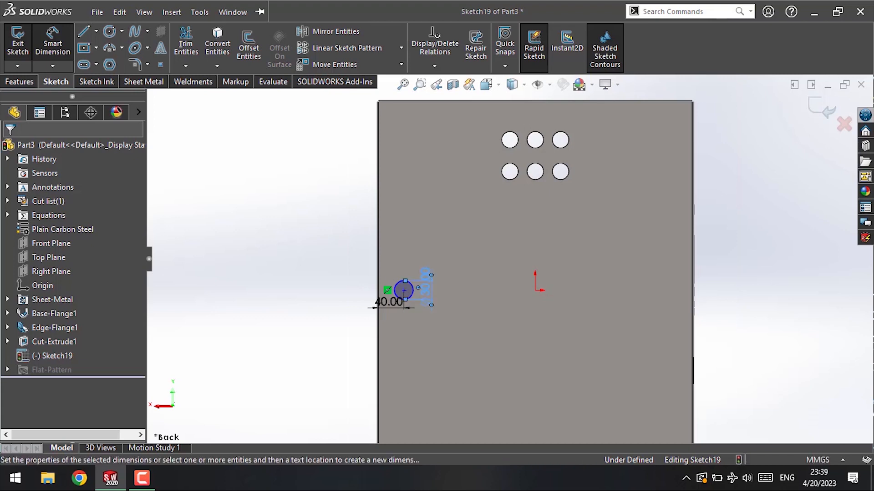
click(413, 101)
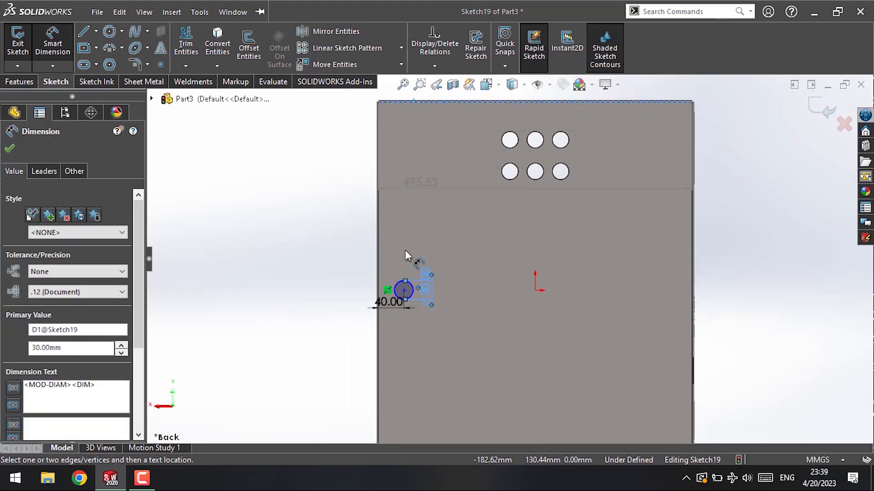
click(405, 290)
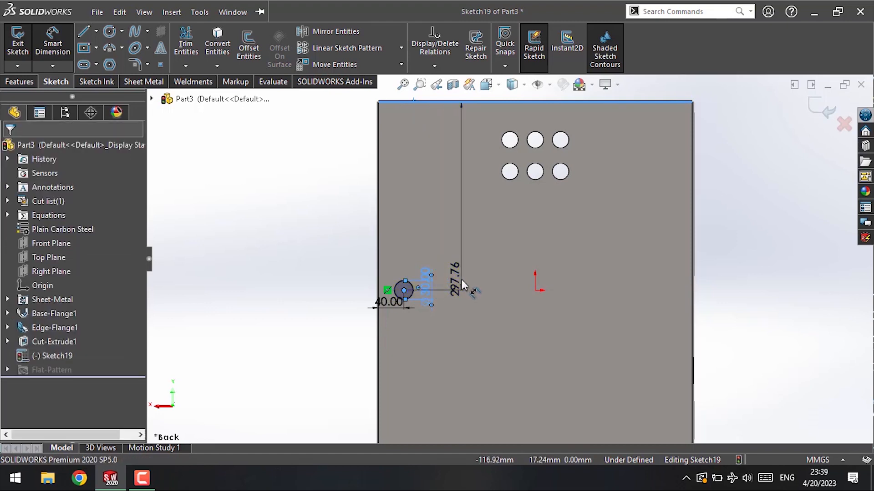
click(461, 280)
click(406, 262)
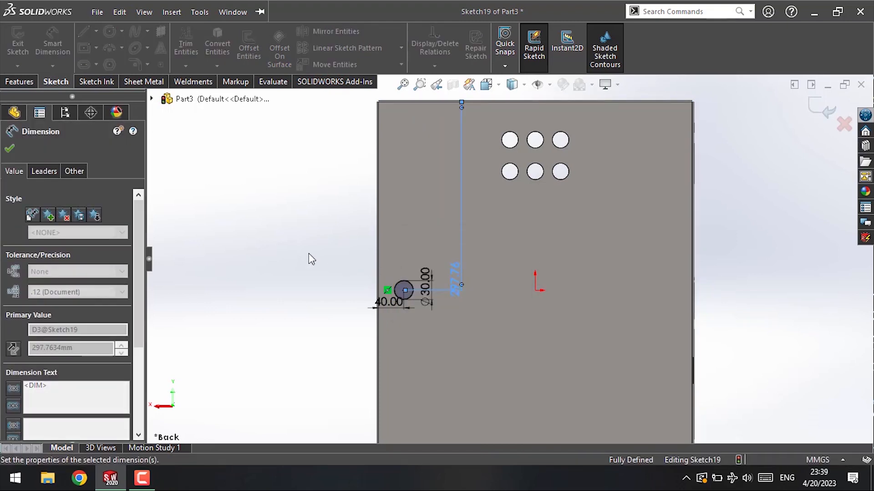
click(7, 154)
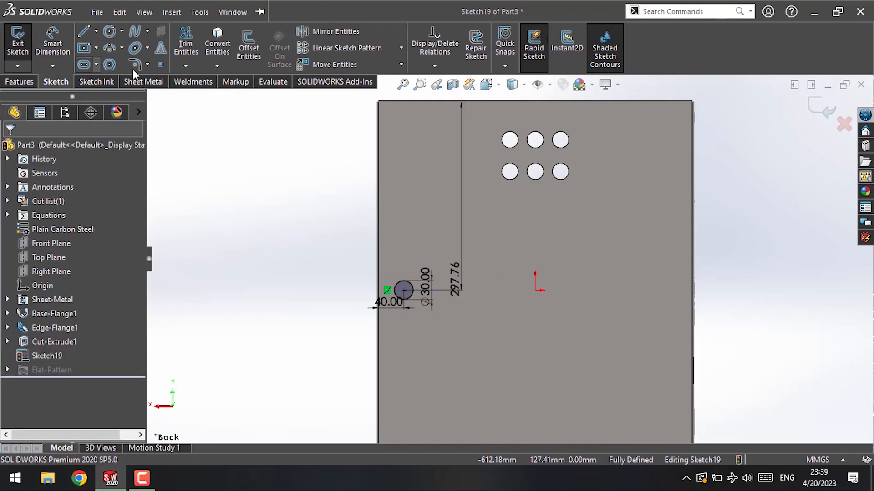
- Cut the circle into the panel with a Blind Extruded Cut 10 mm deep, using the Normal cut option
click(20, 84)
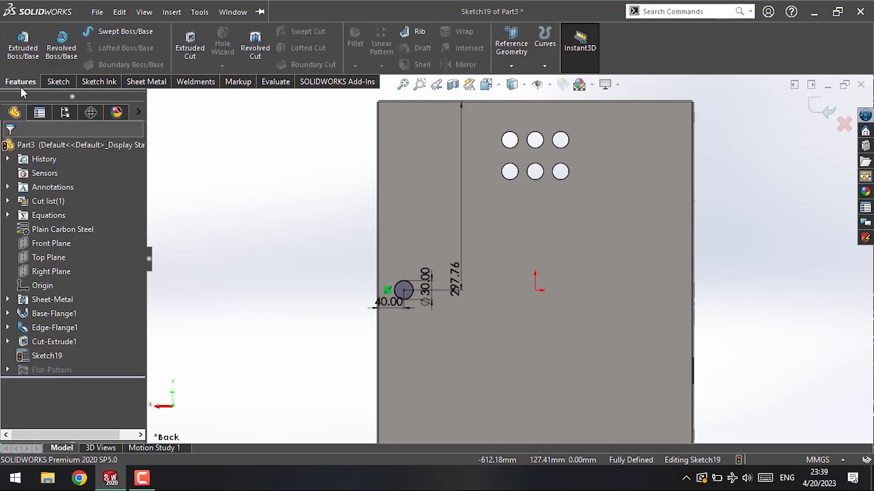
click(183, 60)
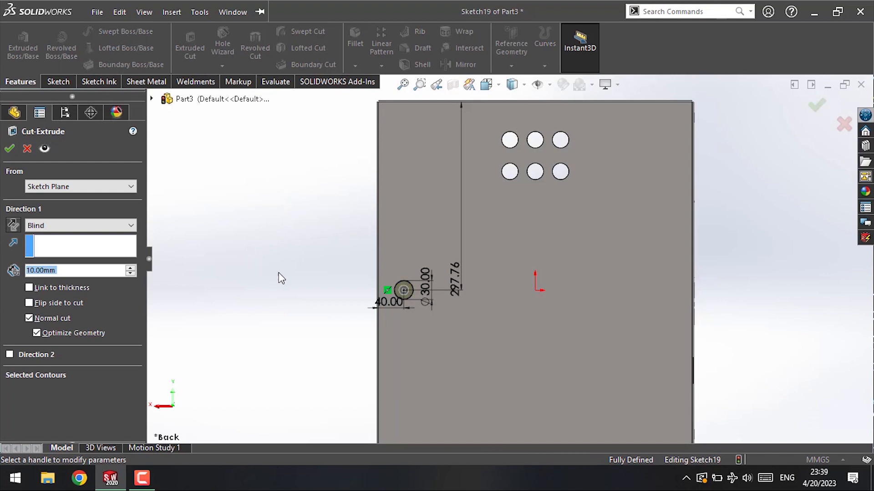
click(9, 149)
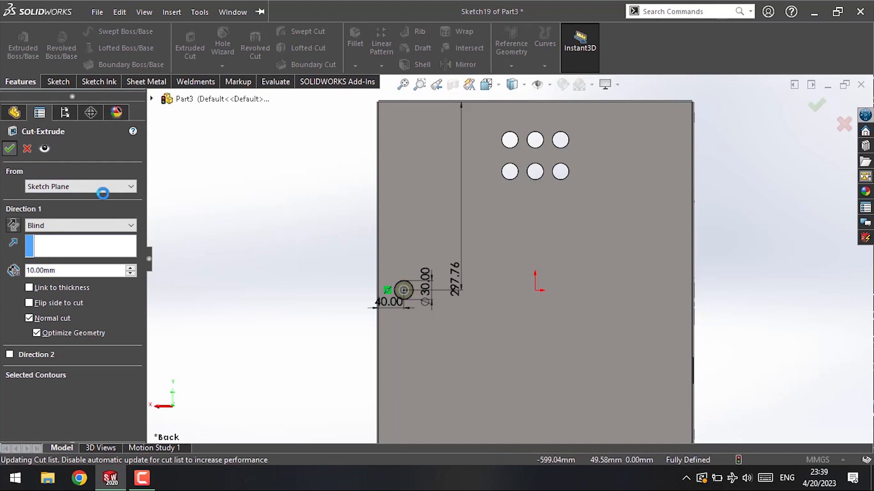
scroll(334, 283, up, 1)
click(334, 283)
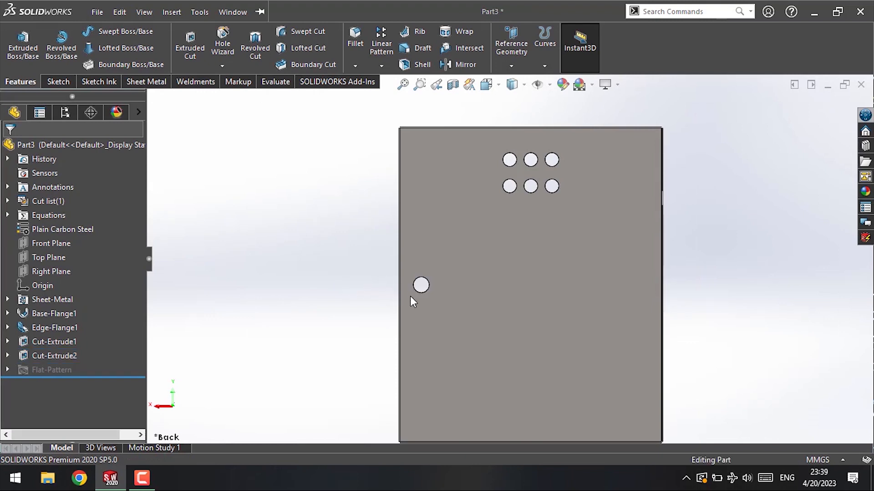
- Examine the finished panel and its holes from the back and from several angled view orientations
scroll(338, 264, down, 2)
scroll(343, 261, up, 3)
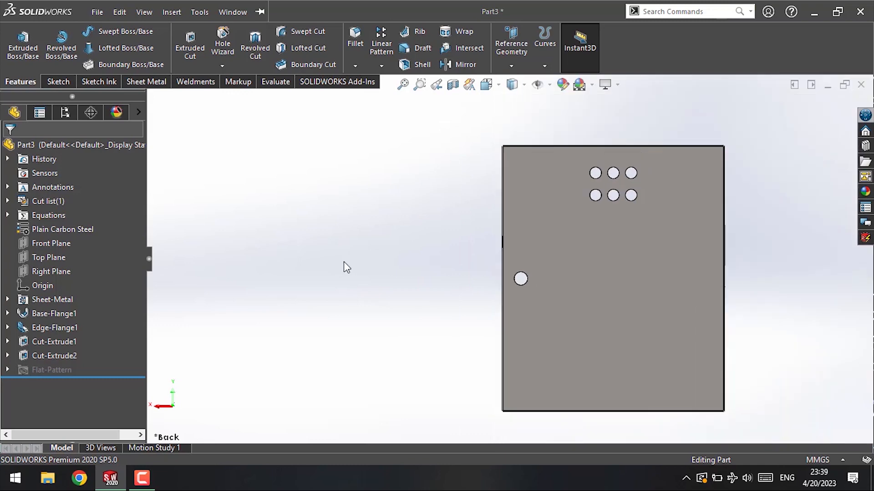
key(space)
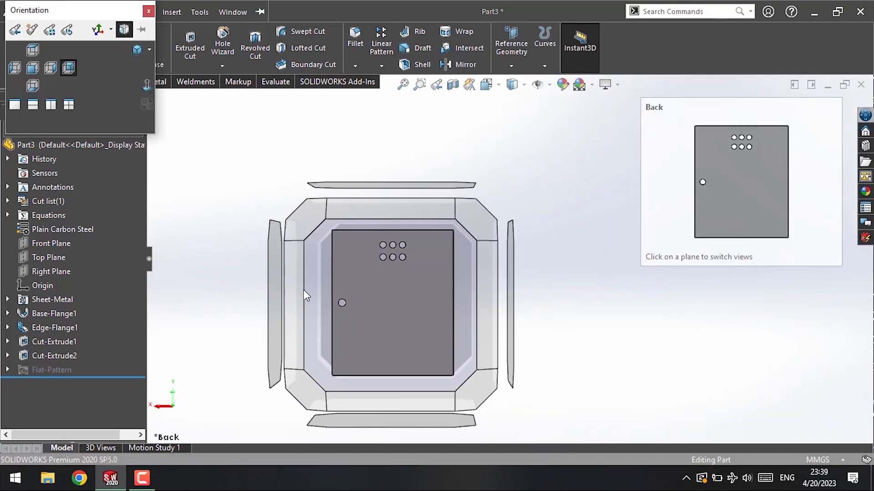
click(299, 289)
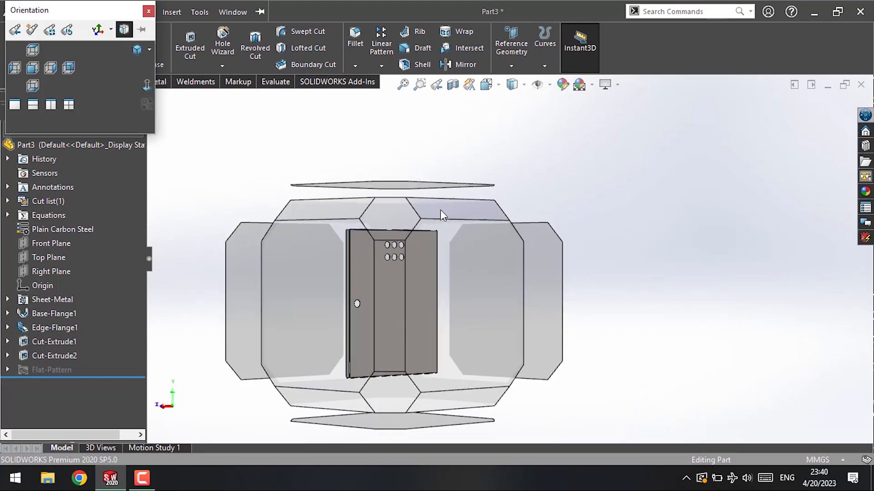
click(441, 210)
key(space)
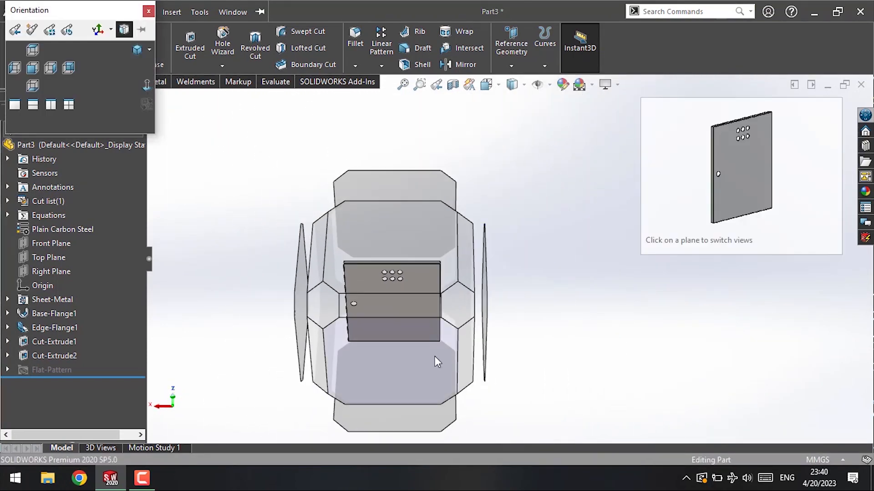
click(435, 356)
key(space)
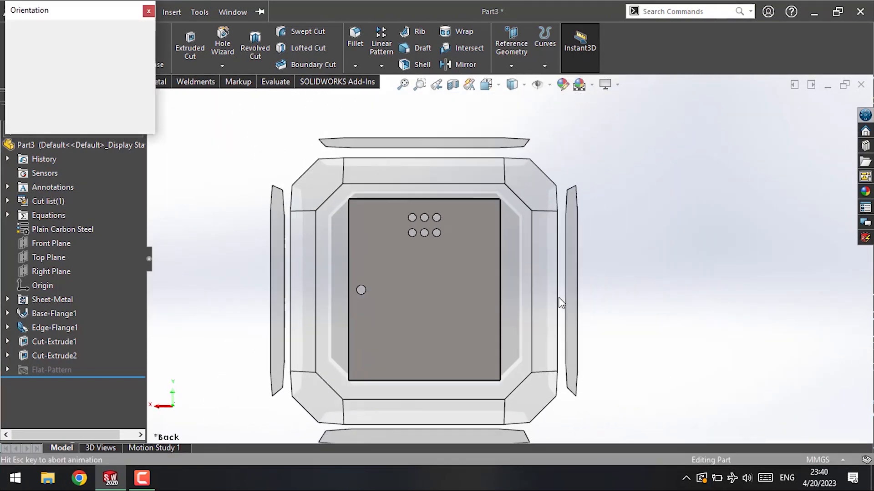
click(491, 293)
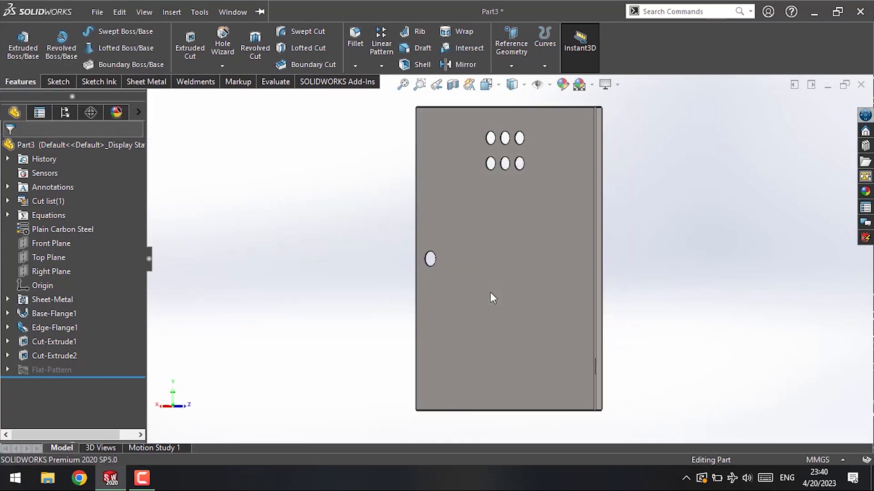
middle_drag(397, 271, 454, 406)
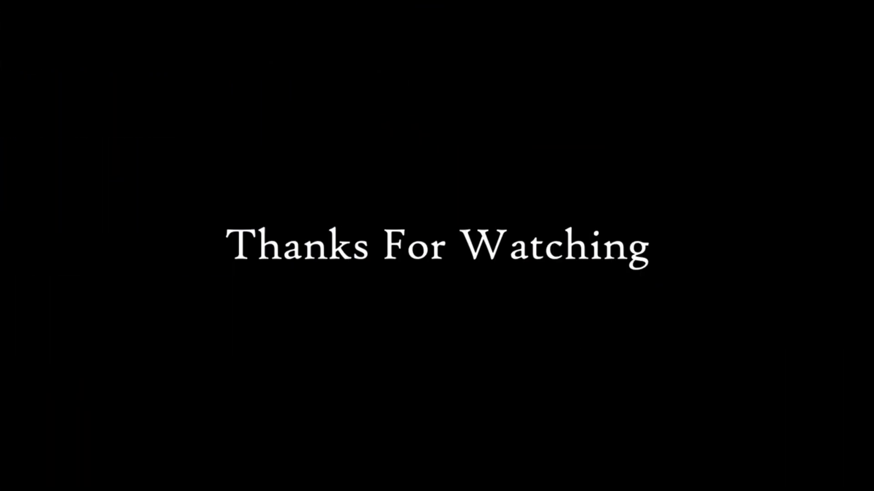